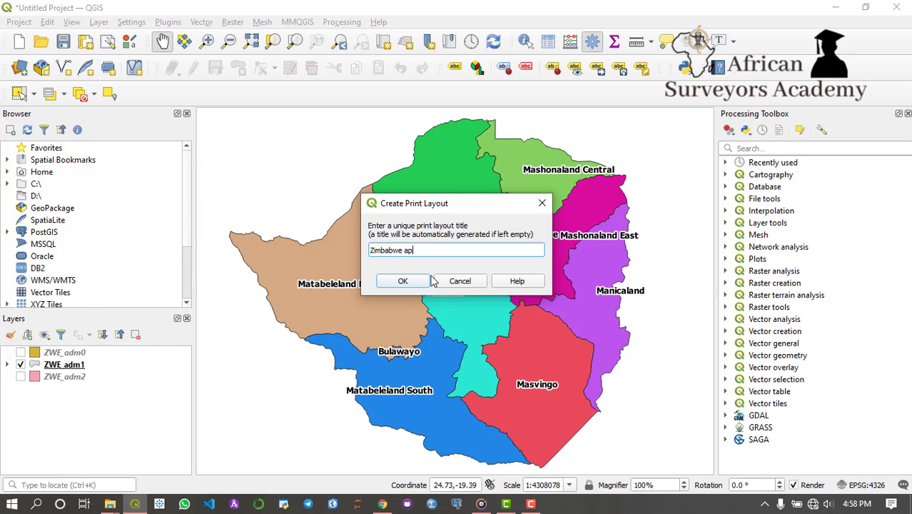
# Create the print layout "Zimbabwe Map" and add a map spanning the page width, leaving a blank strip along the page's upper edge
pyautogui.click(405, 281)
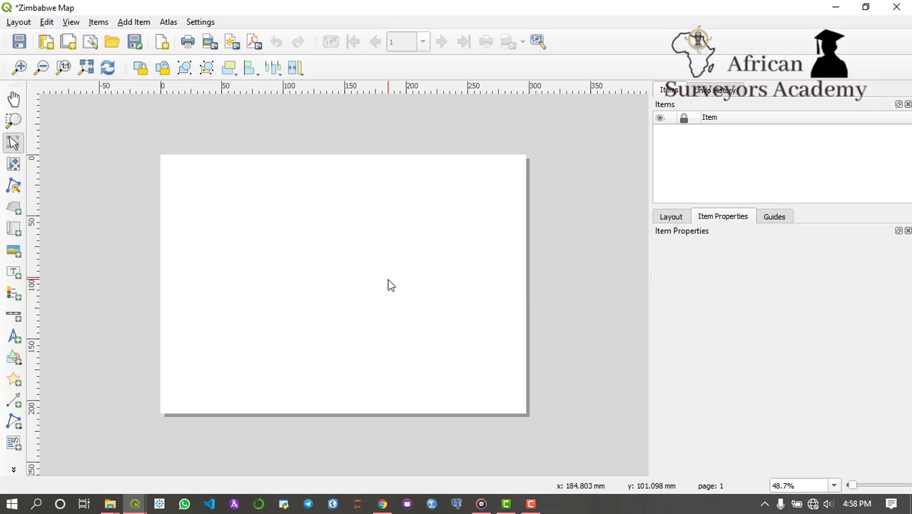
pyautogui.click(133, 22)
pyautogui.click(141, 55)
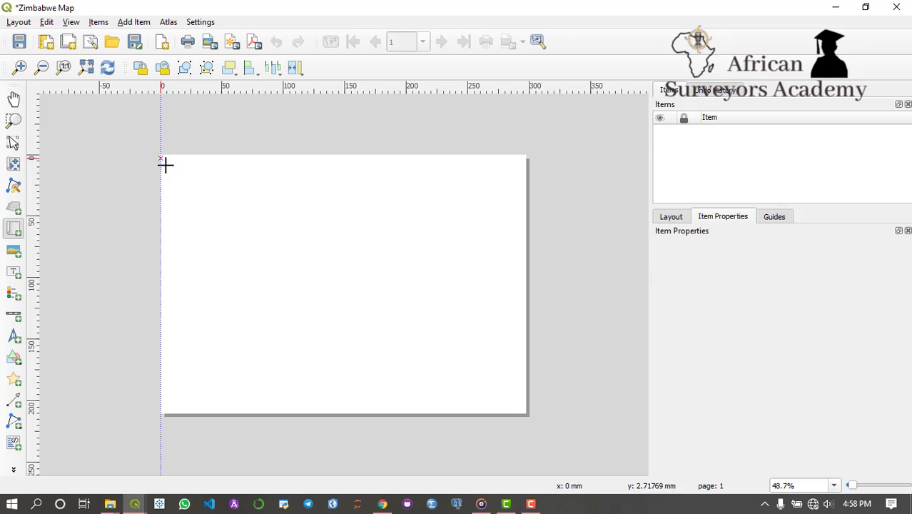
pyautogui.moveTo(160, 174); pyautogui.dragTo(525, 412)
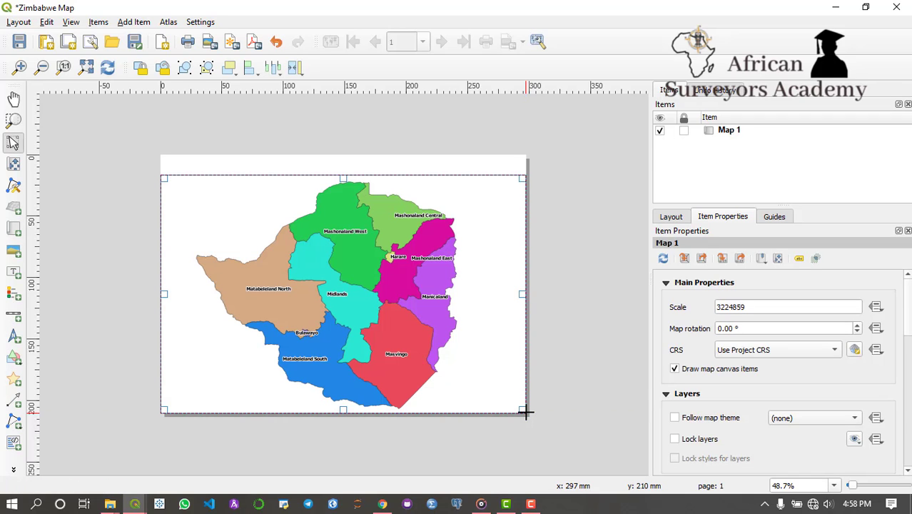
pyautogui.click(593, 373)
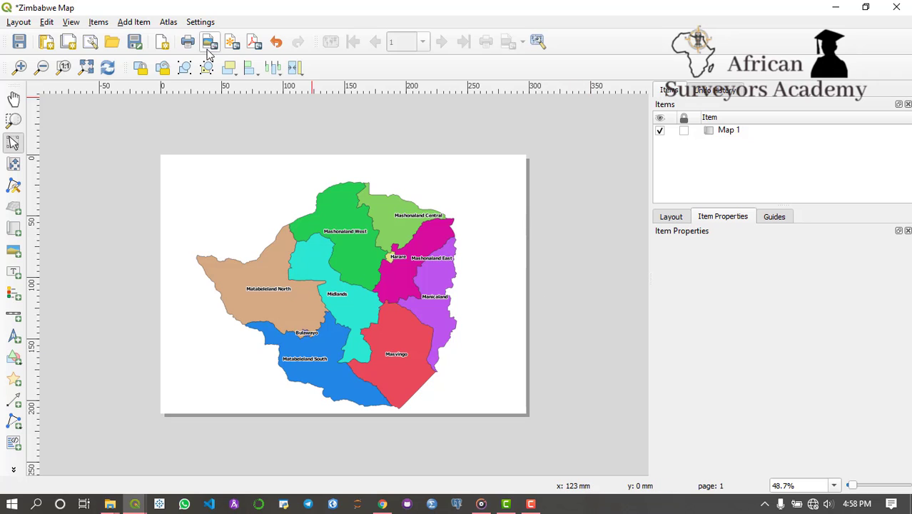
# Add a legend in the lower-left corner of the layout page, beside the map of the provinces
pyautogui.click(139, 23)
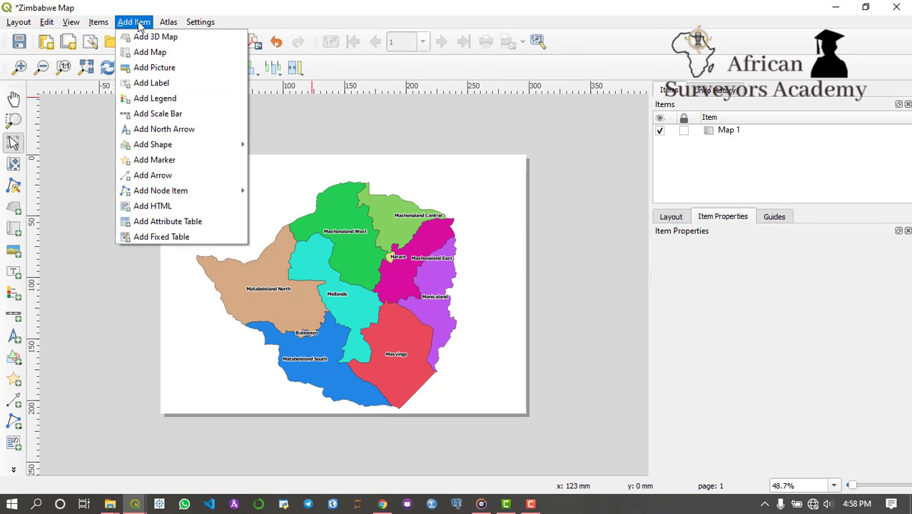
pyautogui.click(157, 102)
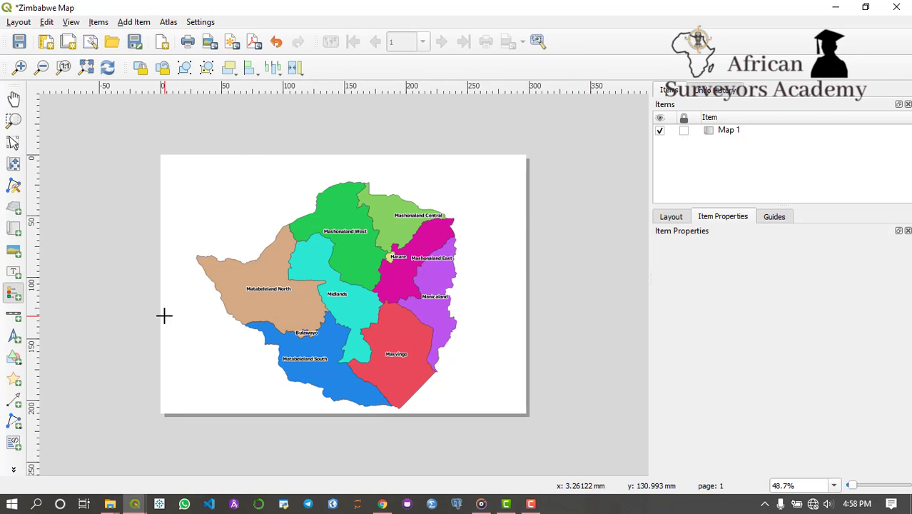
pyautogui.moveTo(164, 316); pyautogui.dragTo(232, 413)
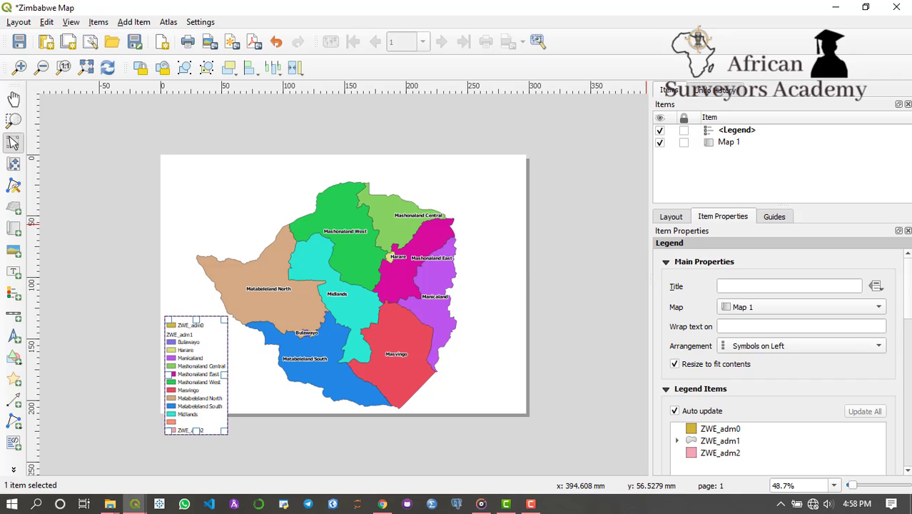
# Turn off automatic updating of the legend and remove the ZWE_adm0 and ZWE_adm2 entries from it
pyautogui.scroll(-3, 788, 295)
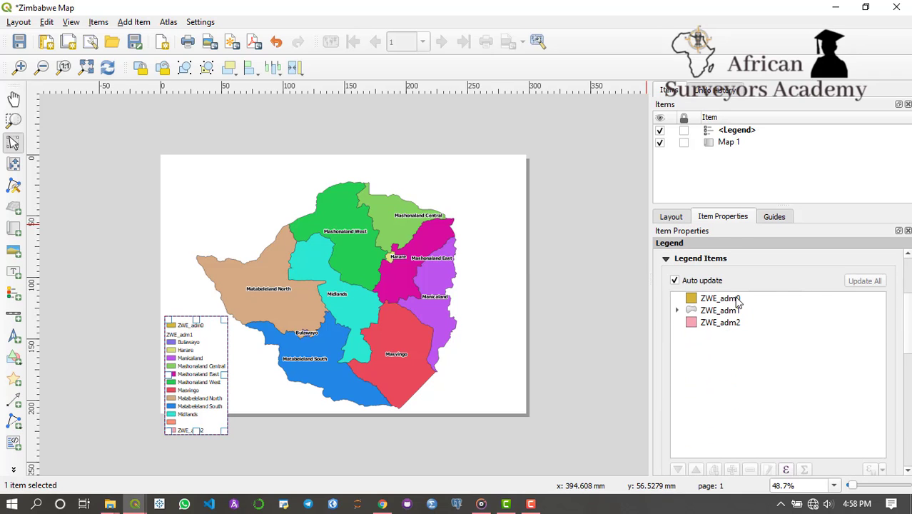
pyautogui.click(674, 281)
pyautogui.scroll(-3, 905, 309)
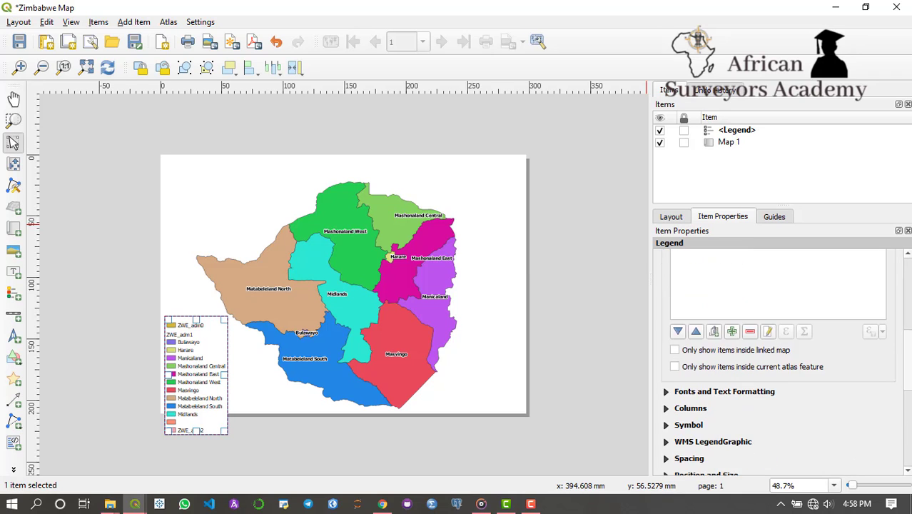
pyautogui.scroll(3, 778, 321)
pyautogui.click(719, 268)
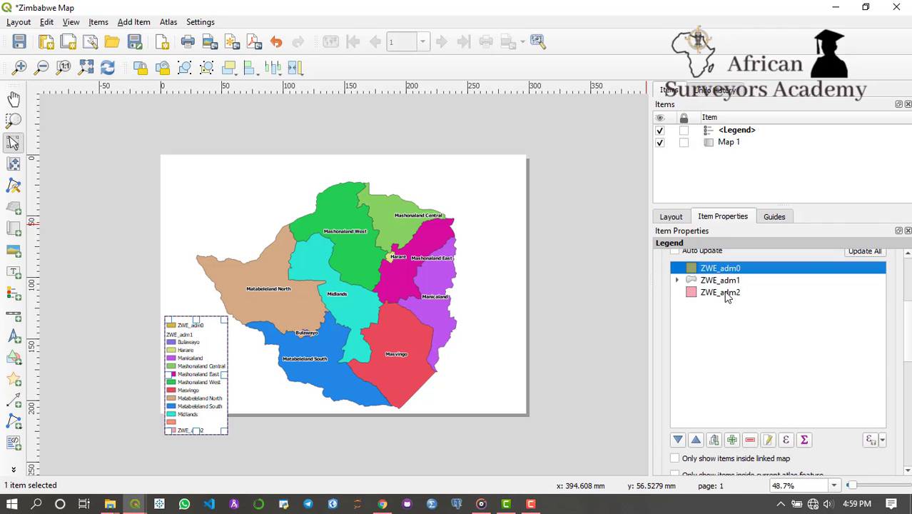
pyautogui.keyDown('shift'); pyautogui.click(727, 294); pyautogui.keyUp('shift')
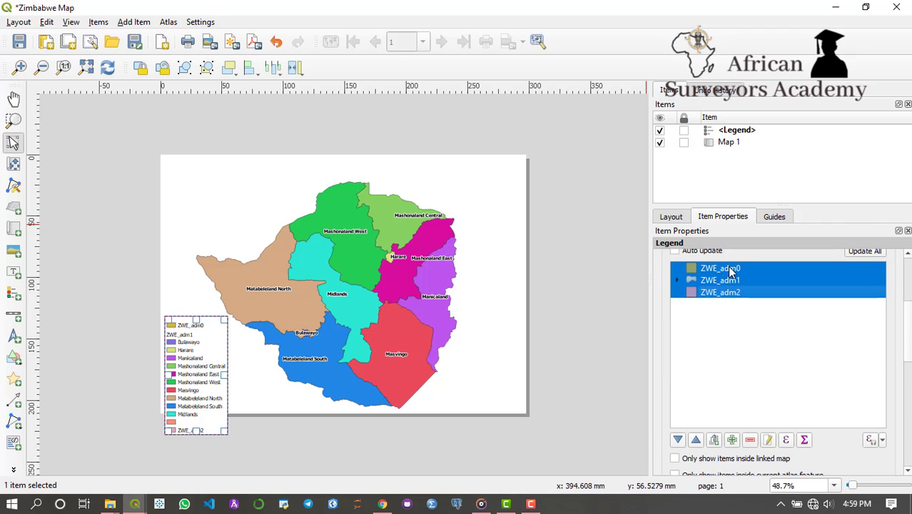
pyautogui.click(729, 272)
pyautogui.click(750, 440)
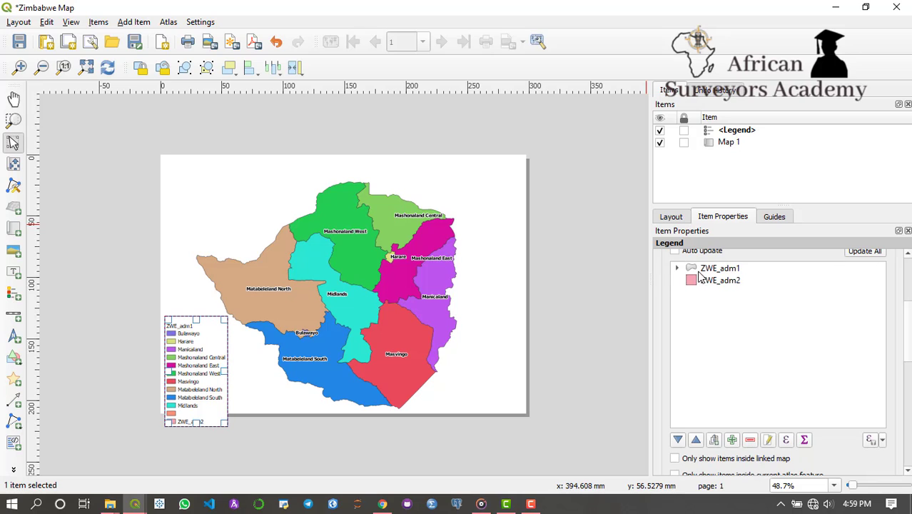
pyautogui.click(706, 281)
pyautogui.click(749, 440)
# Rename the legend's ZWE_adm1 layer entry to "Zimbabwe Provinces"
pyautogui.click(678, 268)
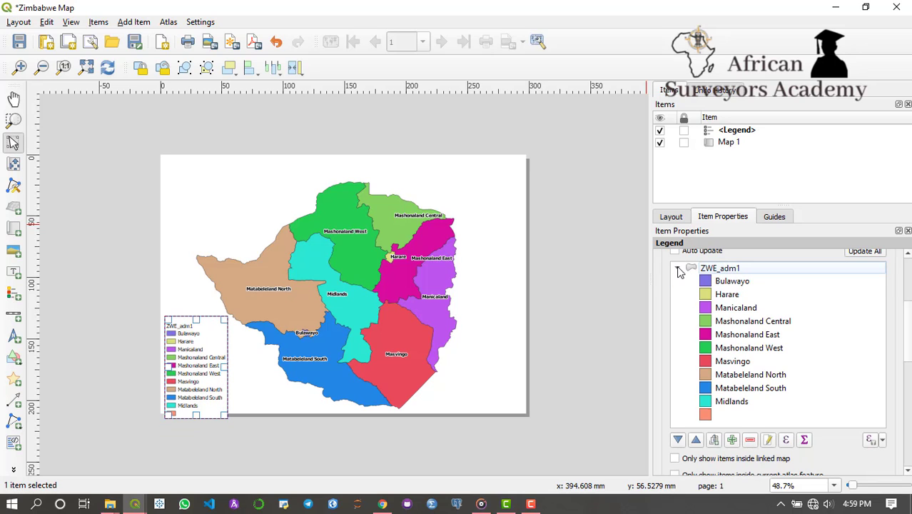
pyautogui.doubleClick(694, 269)
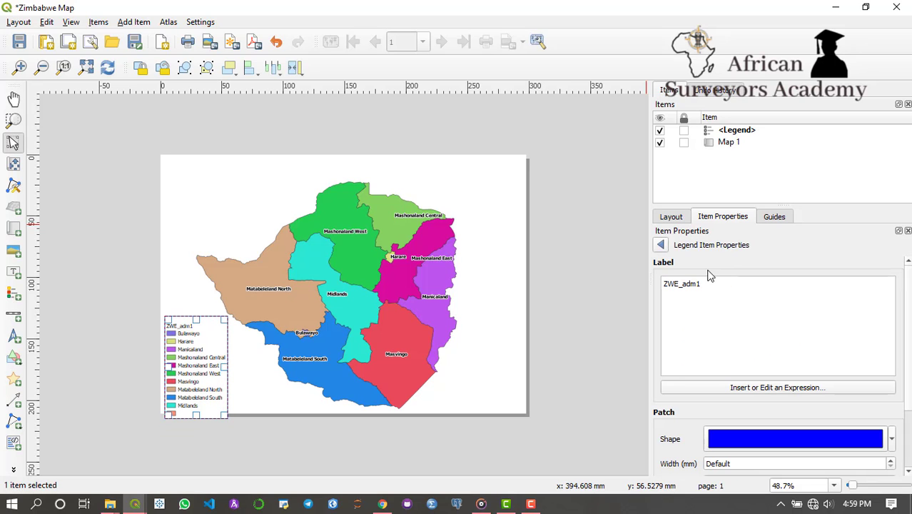
pyautogui.moveTo(699, 283); pyautogui.dragTo(650, 284)
pyautogui.write('Zimbabwe Provinces')
pyautogui.press('Return')
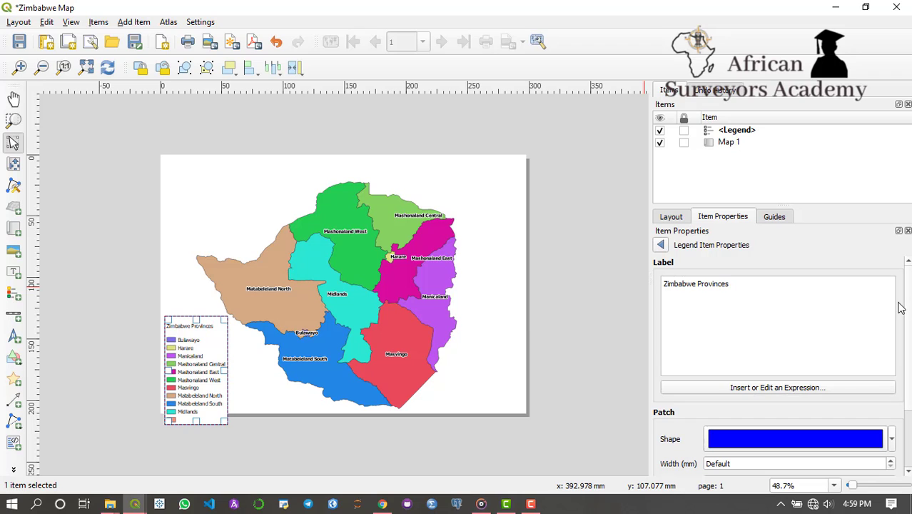
pyautogui.press('BackSpace')
pyautogui.scroll(-3, 909, 300)
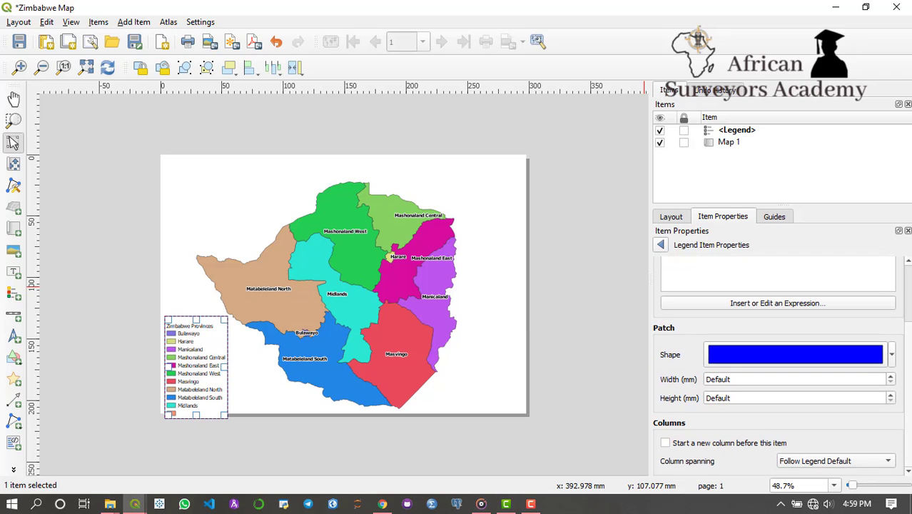
pyautogui.scroll(3, 778, 322)
pyautogui.click(661, 245)
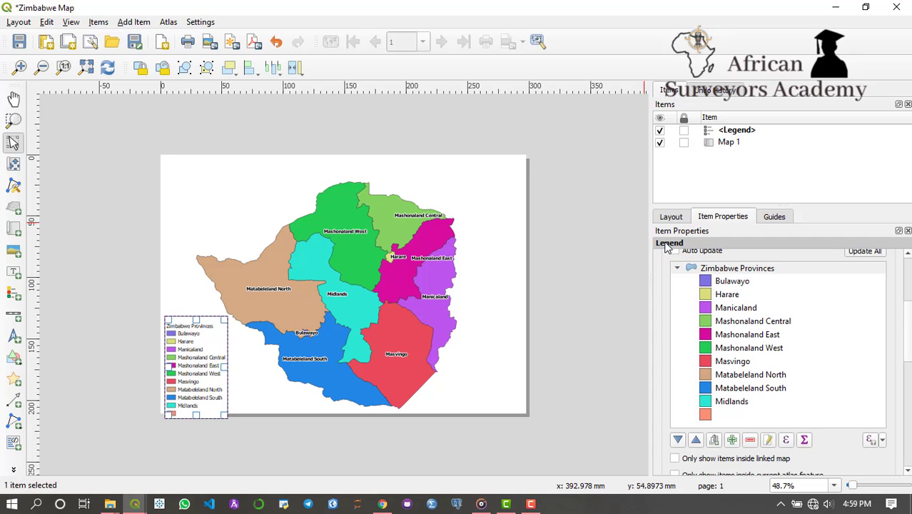
# Remove the unlabelled symbol below Midlands from the legend
pyautogui.scroll(-3, 779, 382)
pyautogui.click(716, 335)
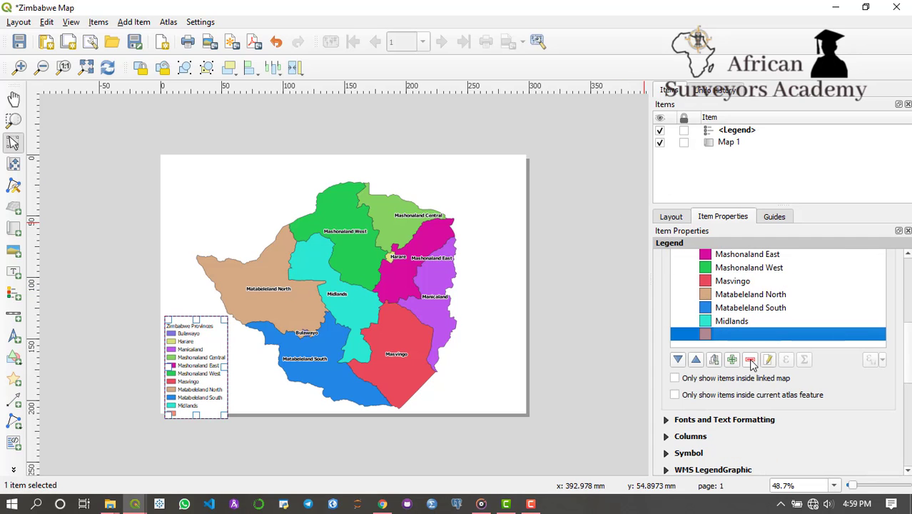
pyautogui.click(751, 360)
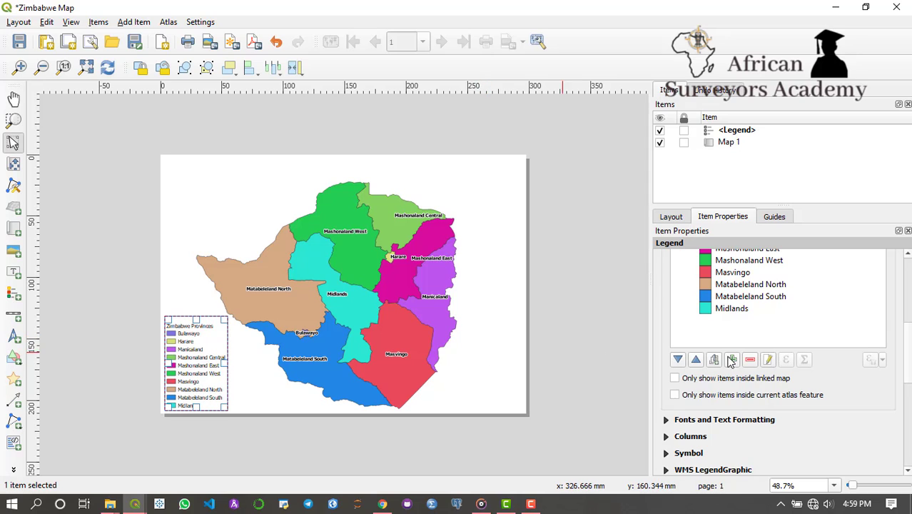
# Set the legend to 2 columns with equal column widths
pyautogui.scroll(-3, 910, 345)
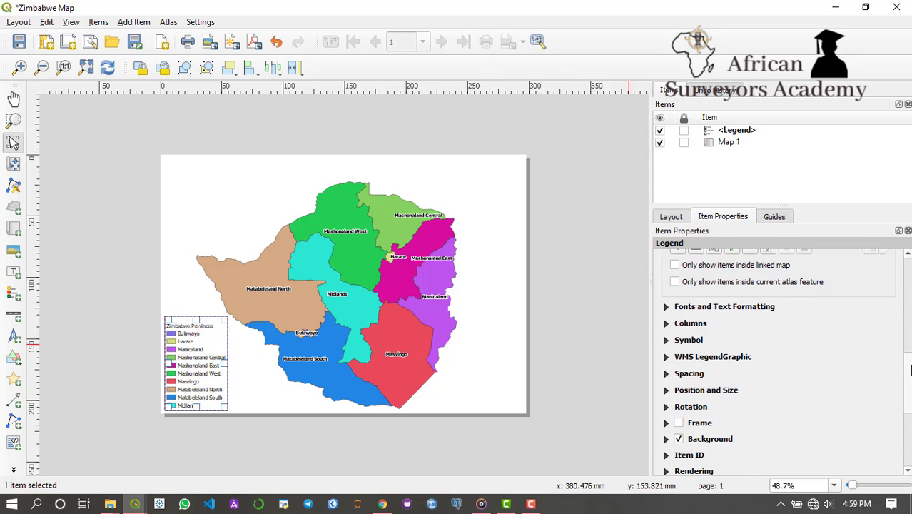
pyautogui.click(665, 318)
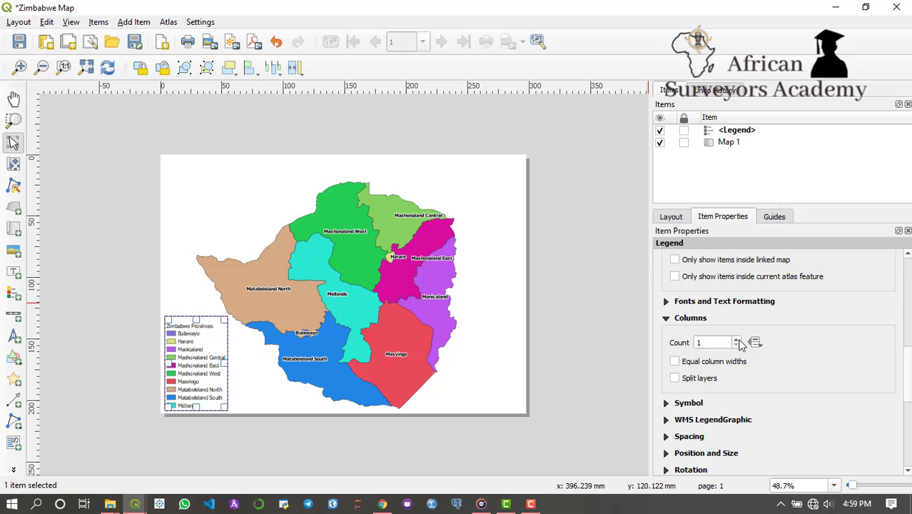
pyautogui.click(675, 361)
pyautogui.click(736, 339)
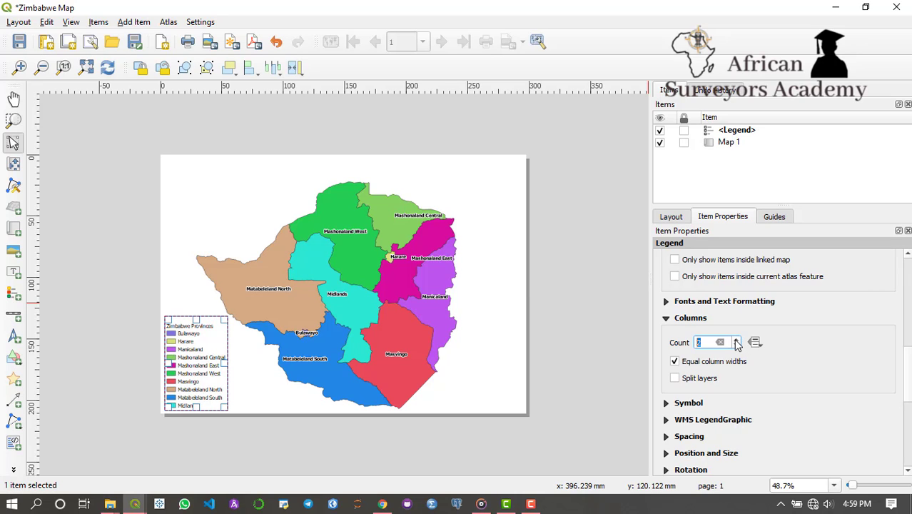
pyautogui.click(839, 356)
pyautogui.scroll(-1, 883, 393)
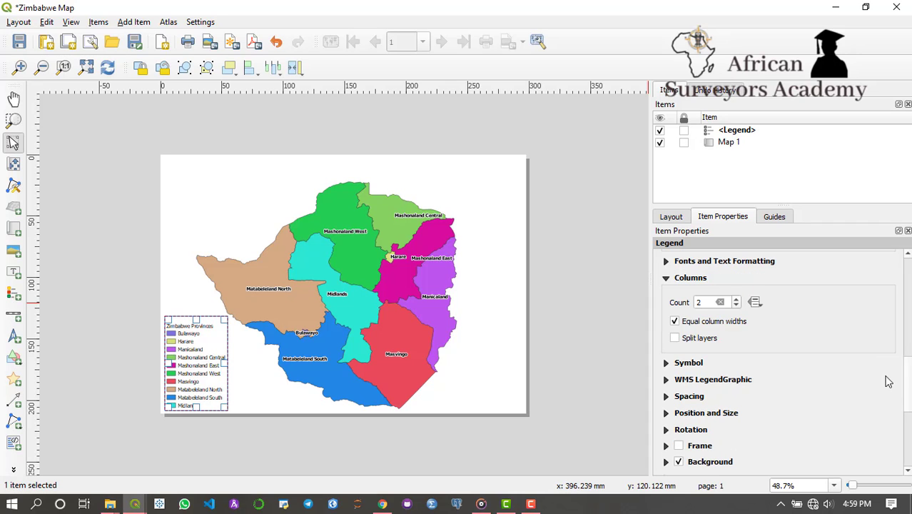
pyautogui.scroll(-2, 910, 389)
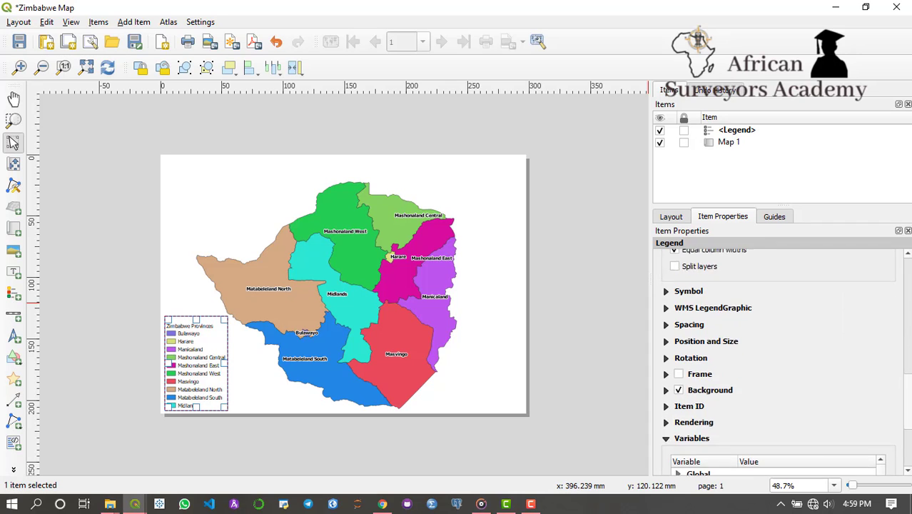
pyautogui.scroll(5, 910, 389)
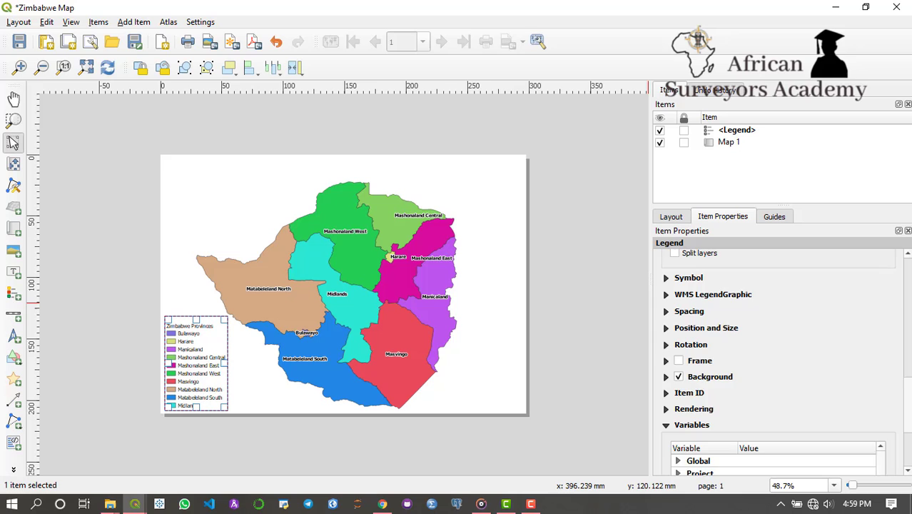
pyautogui.click(226, 207)
pyautogui.click(238, 171)
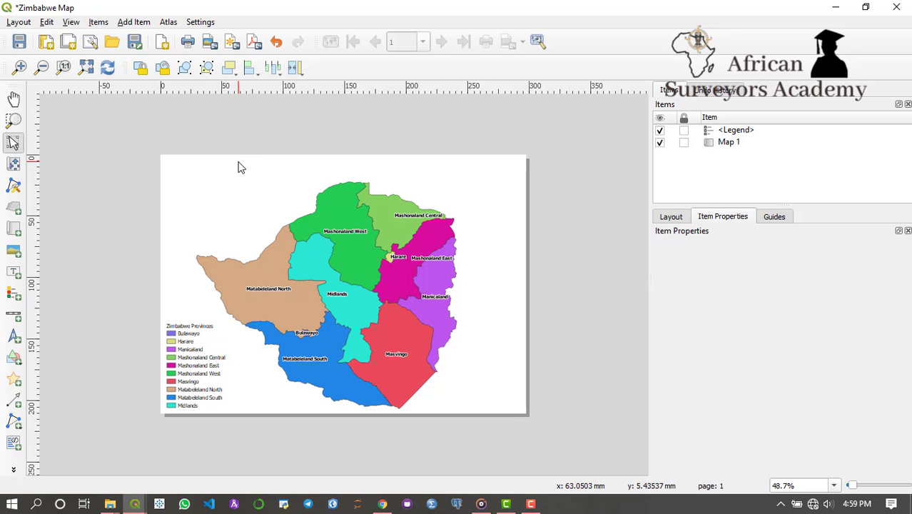
# Add a scale bar in the lower-right corner of the layout page
pyautogui.click(133, 22)
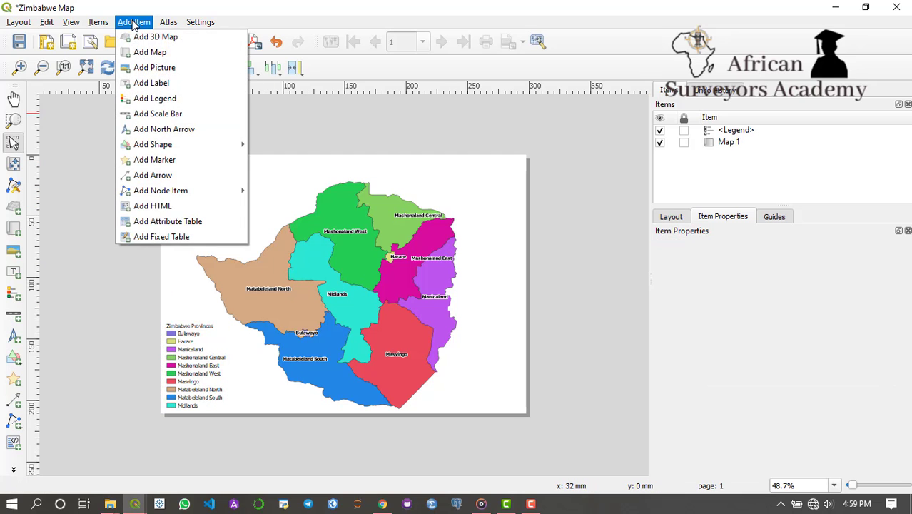
pyautogui.click(157, 114)
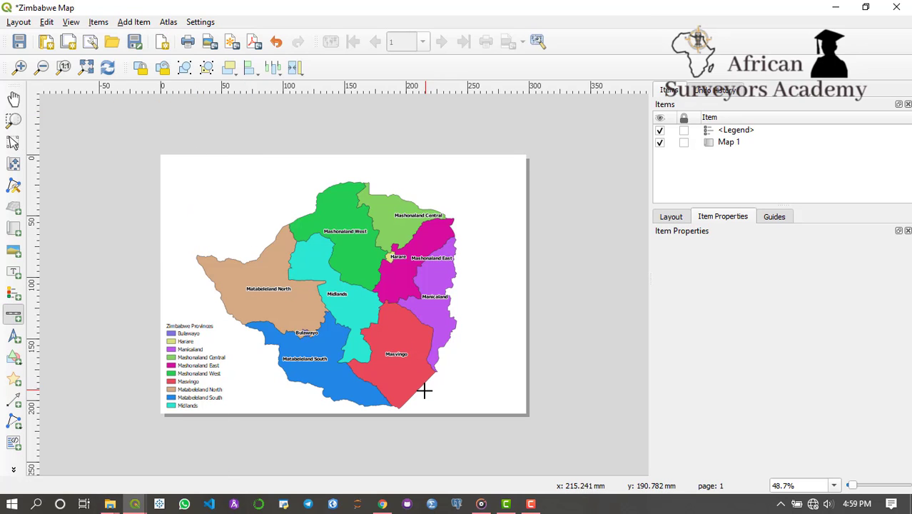
pyautogui.moveTo(424, 394); pyautogui.dragTo(487, 397)
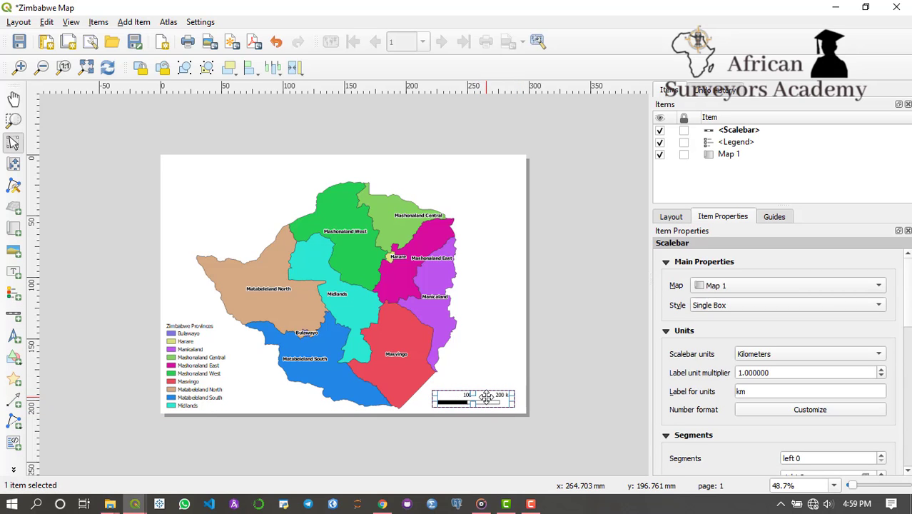
pyautogui.click(497, 357)
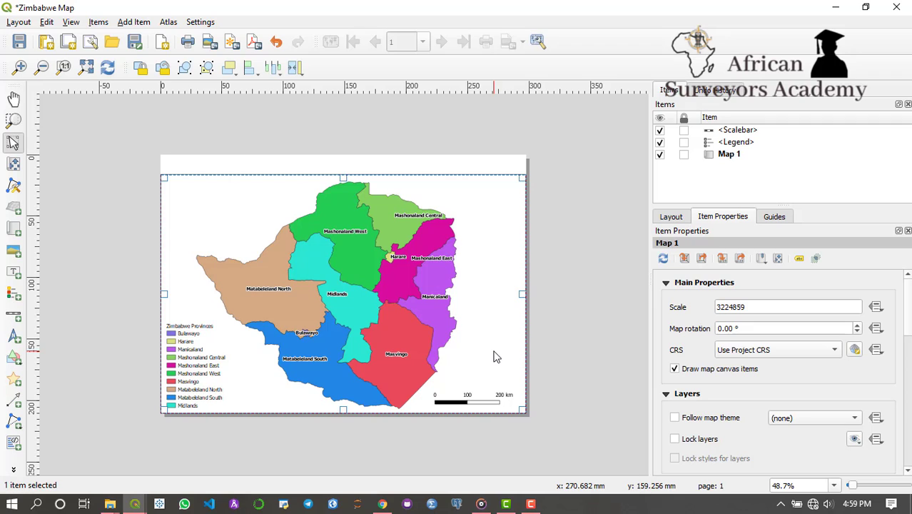
# Add a north arrow about 74 mm wide and 42 mm high in the upper-left area of the layout page
pyautogui.click(135, 22)
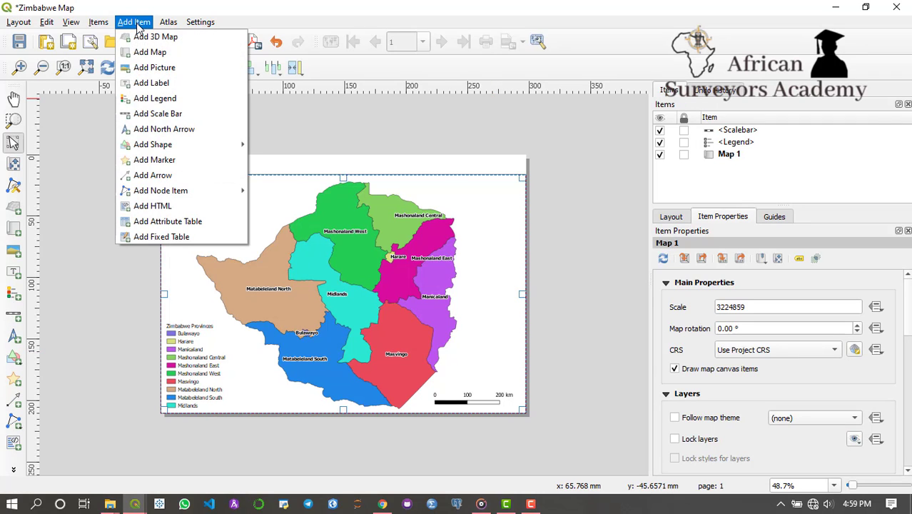
pyautogui.click(152, 113)
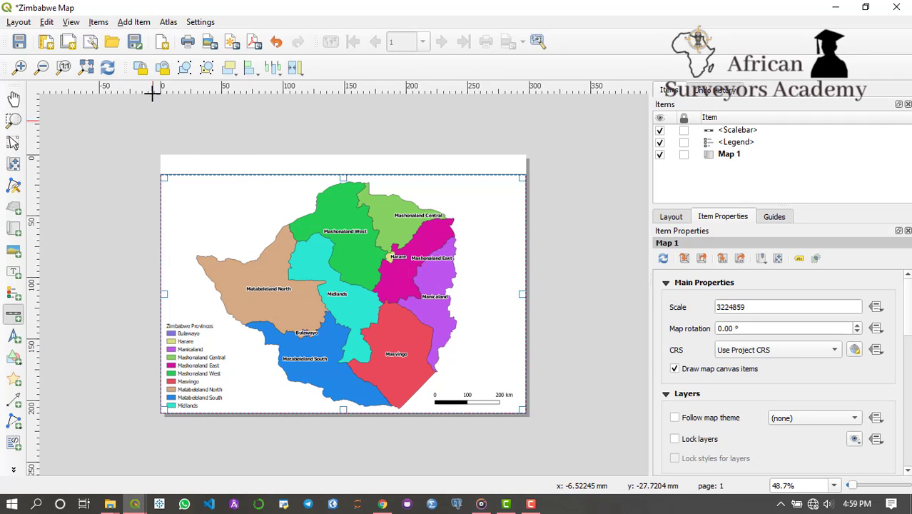
pyautogui.click(135, 22)
pyautogui.click(168, 132)
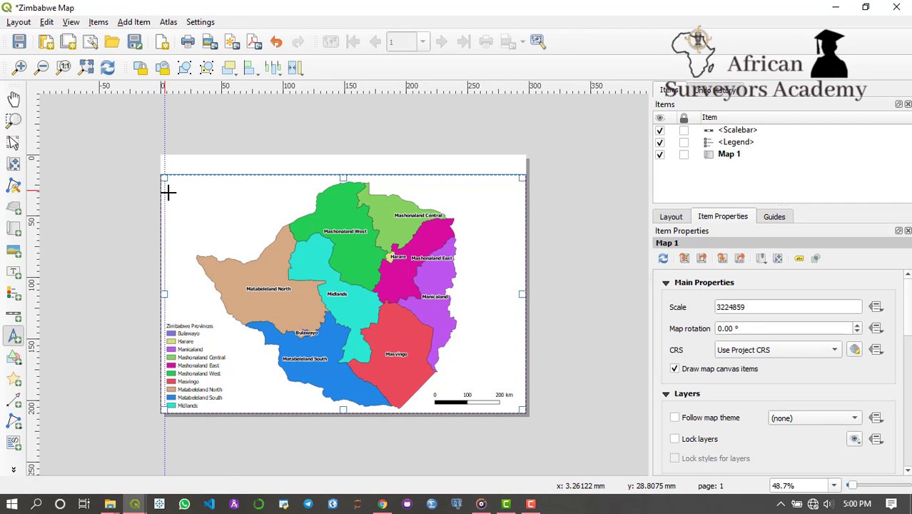
pyautogui.moveTo(169, 192); pyautogui.dragTo(256, 243)
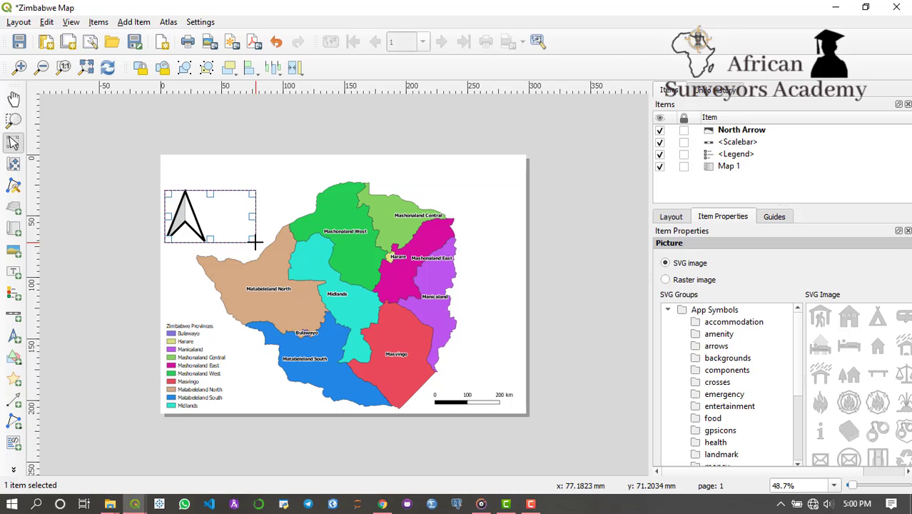
# Change the north arrow's SVG image to the circle with four outward-pointing triangles from the arrows group
pyautogui.click(721, 347)
pyautogui.moveTo(827, 475); pyautogui.dragTo(874, 452)
pyautogui.click(769, 404)
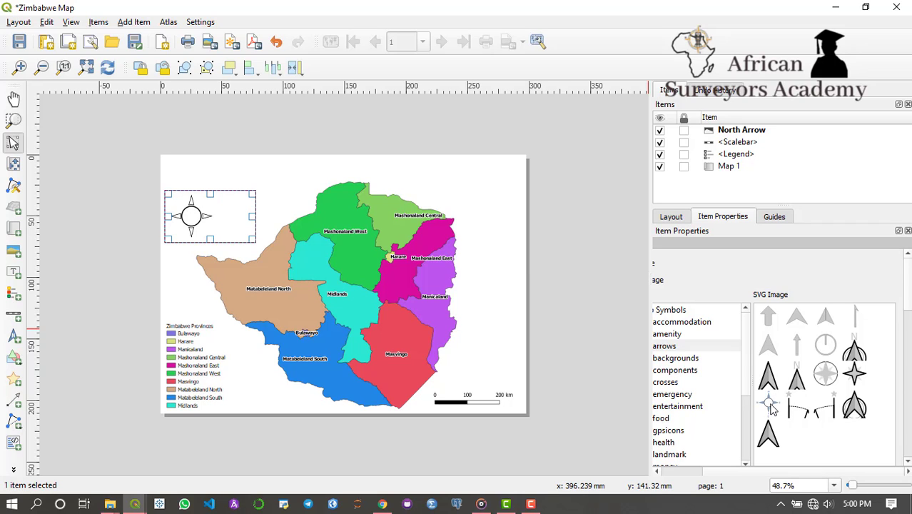
# Set the north arrow's SVG fill color to black
pyautogui.scroll(-5, 861, 342)
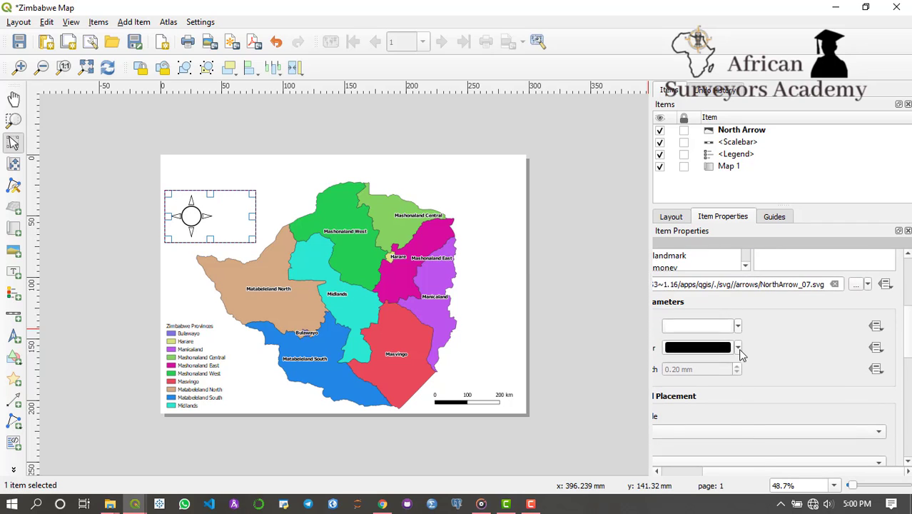
pyautogui.moveTo(738, 470); pyautogui.dragTo(691, 480)
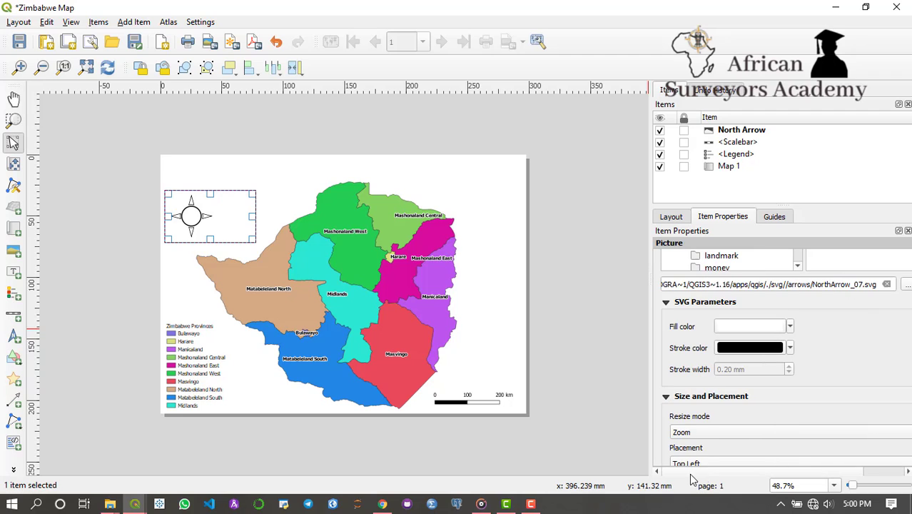
pyautogui.click(790, 326)
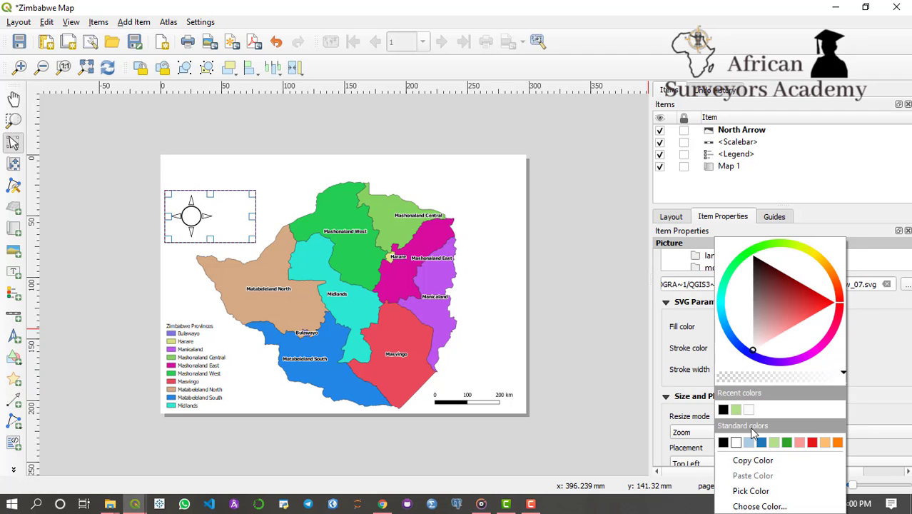
pyautogui.click(724, 411)
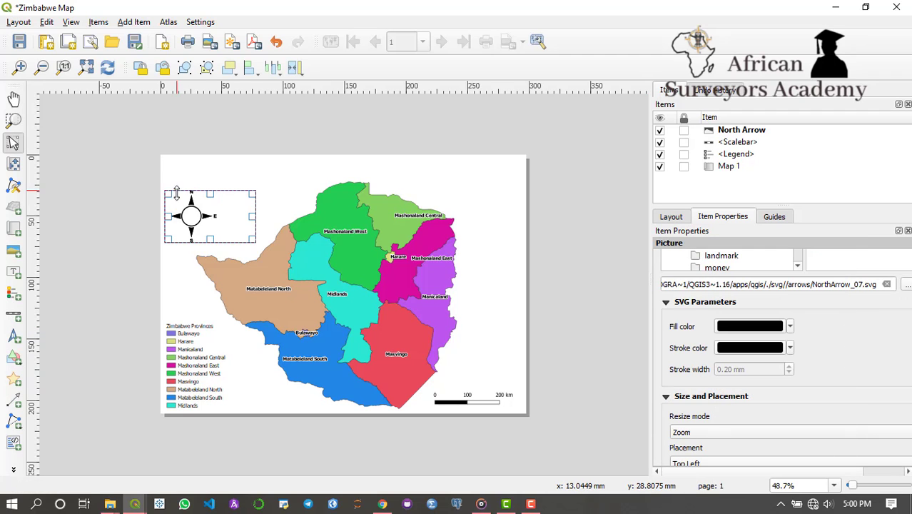
# Try white as the north arrow's stroke color and set it back to black
pyautogui.click(791, 349)
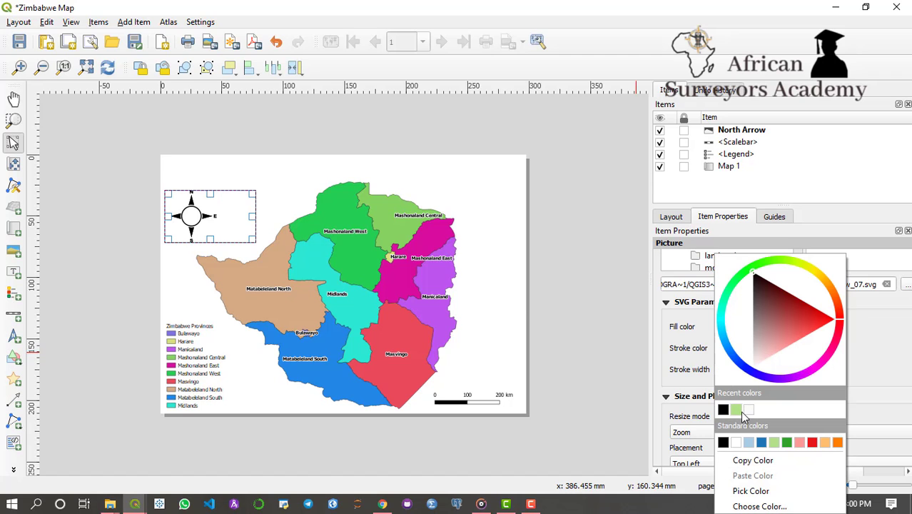
pyautogui.click(748, 409)
pyautogui.click(787, 347)
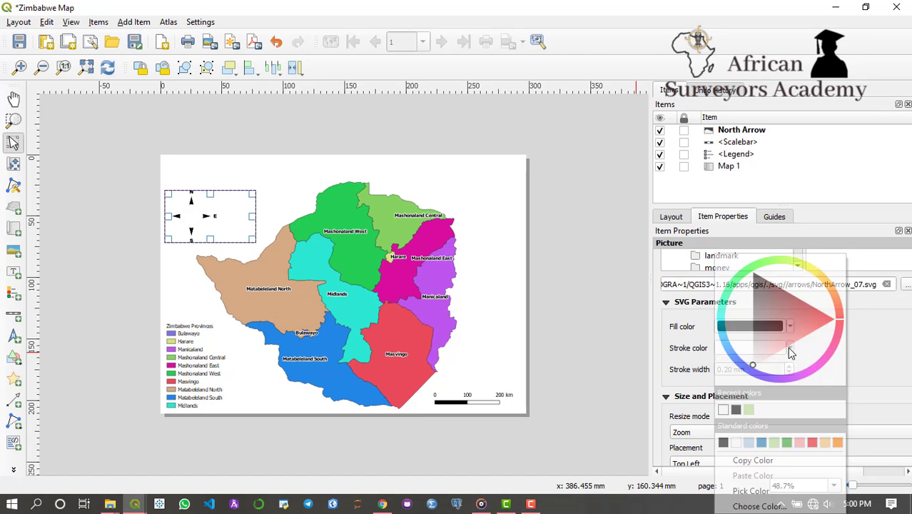
pyautogui.click(736, 411)
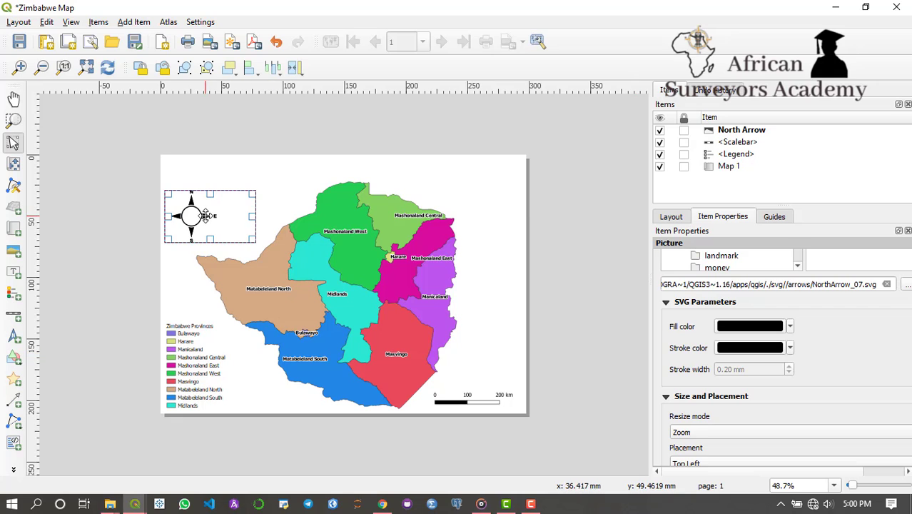
# Move the north arrow slightly inward and reduce its frame to about 53 mm wide and 47 mm high
pyautogui.moveTo(207, 215); pyautogui.dragTo(214, 212)
pyautogui.moveTo(263, 239); pyautogui.dragTo(225, 221)
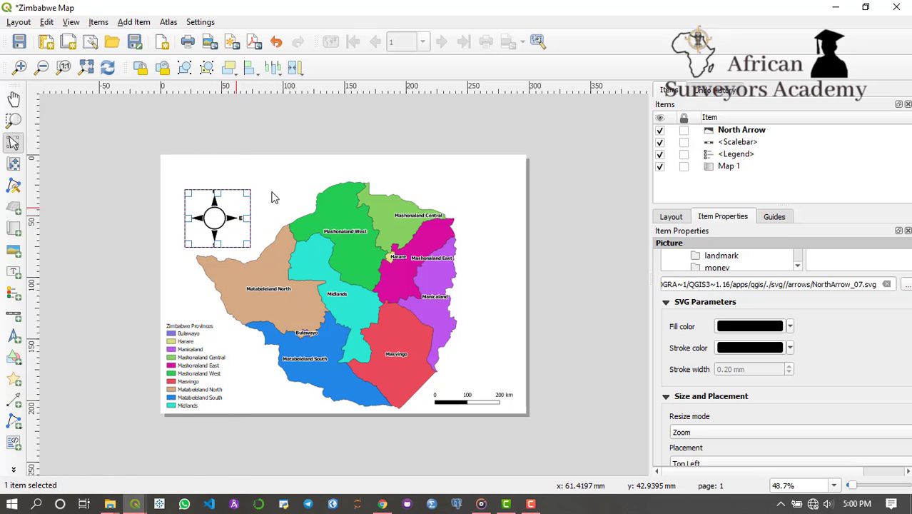
pyautogui.click(282, 192)
pyautogui.click(289, 167)
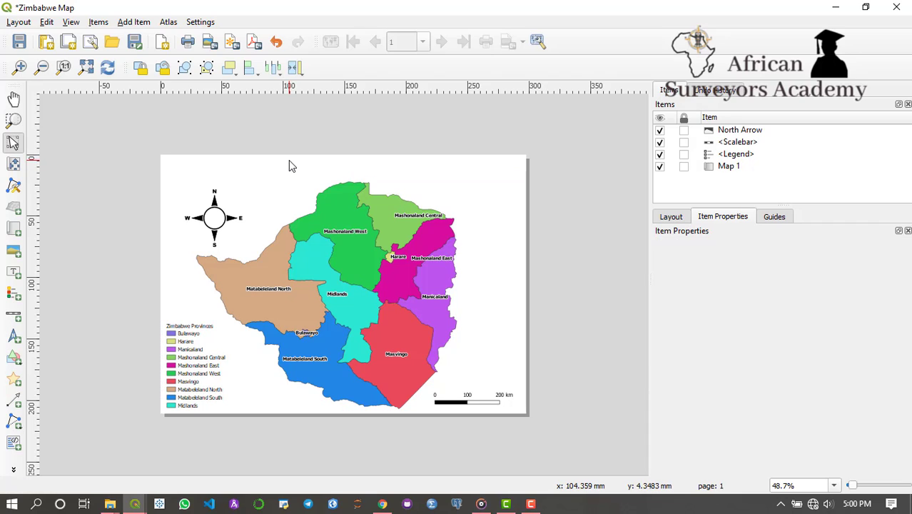
# Lock the north arrow, scale bar, legend and Map 1 items in the layout
pyautogui.click(295, 202)
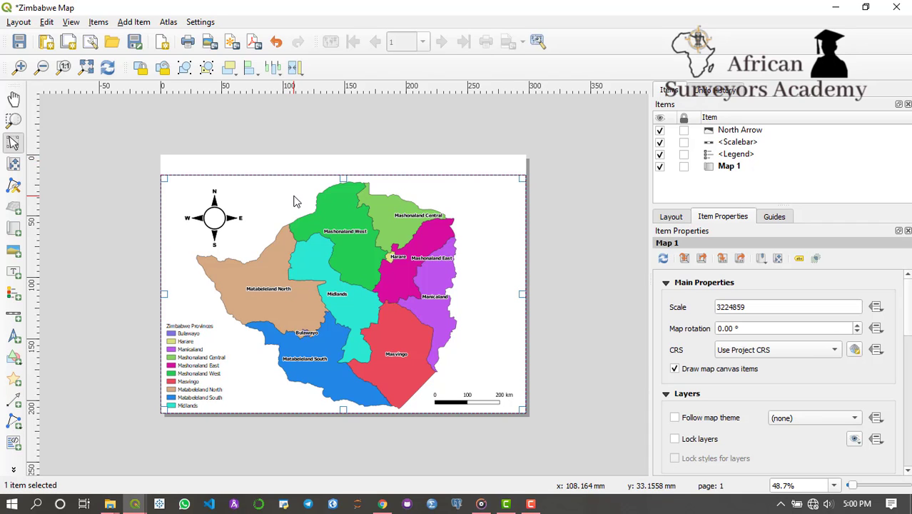
pyautogui.click(684, 131)
pyautogui.click(684, 142)
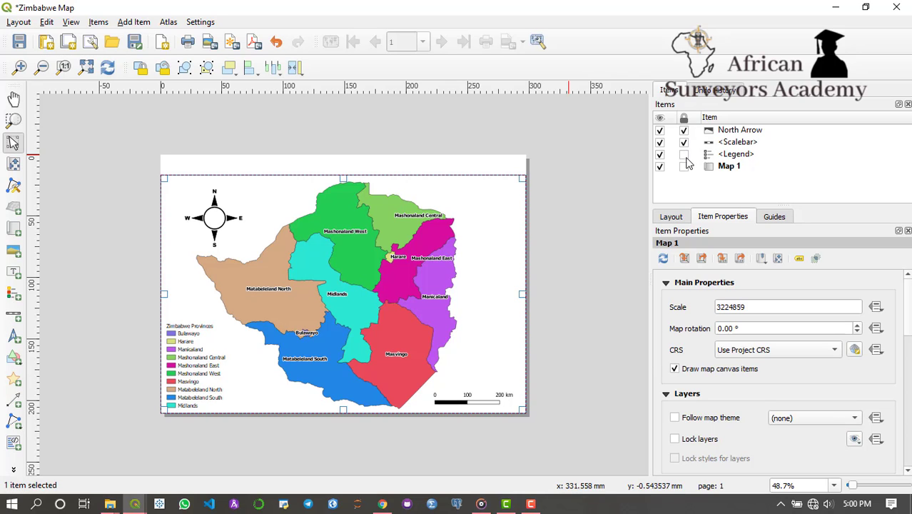
pyautogui.click(684, 154)
pyautogui.click(684, 166)
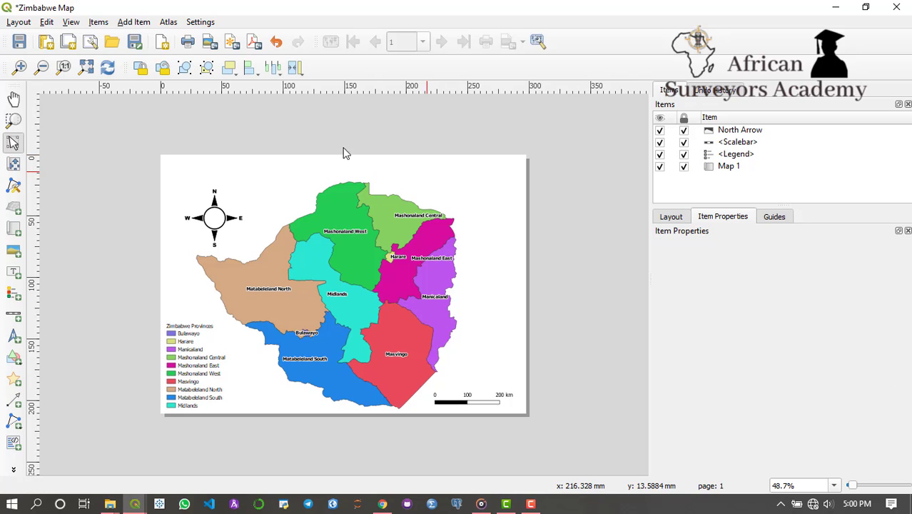
# Add a label about 232 mm wide and 19 mm high along the page's upper edge, reading "ZIMBABWE PROVINCES"
pyautogui.click(131, 21)
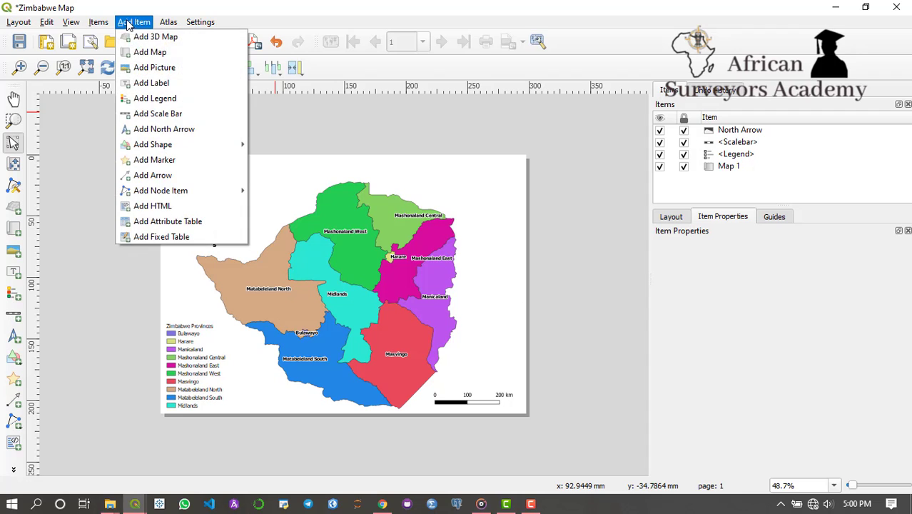
pyautogui.click(163, 84)
pyautogui.moveTo(227, 158); pyautogui.dragTo(511, 179)
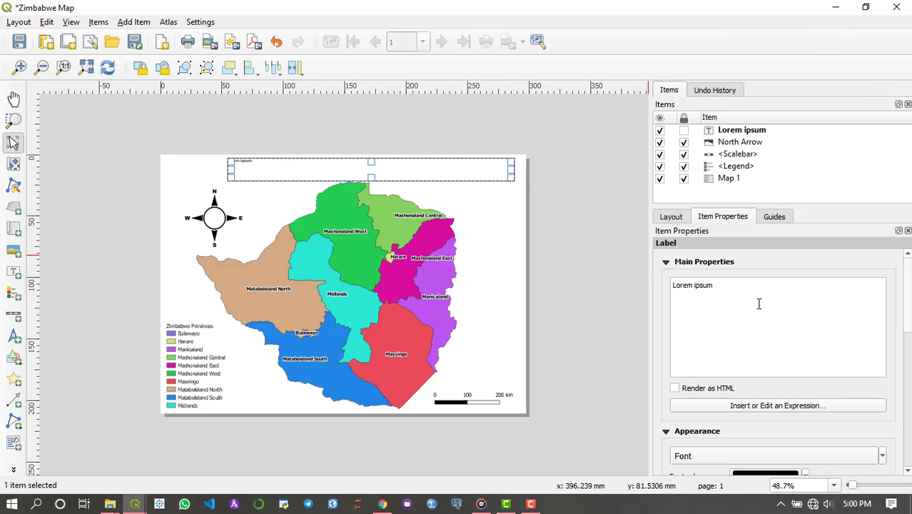
pyautogui.moveTo(713, 286); pyautogui.dragTo(650, 281)
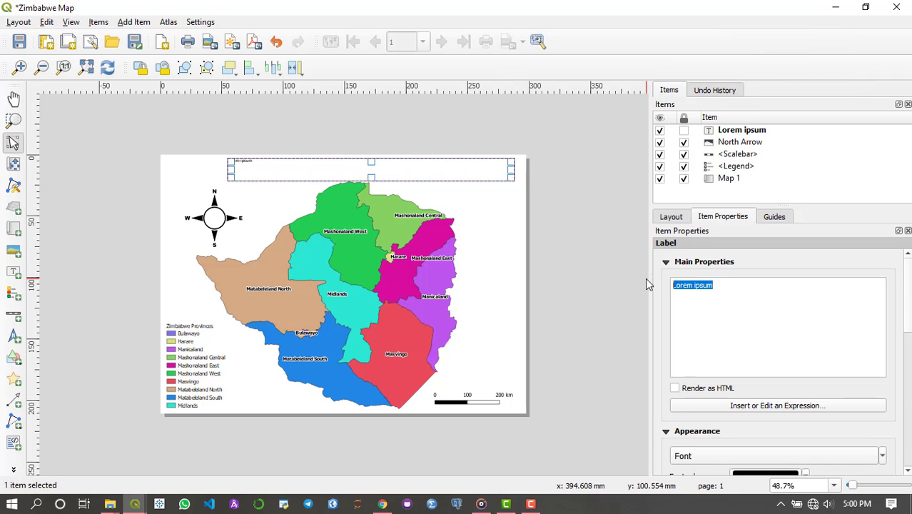
pyautogui.write('ZIMBABWE')
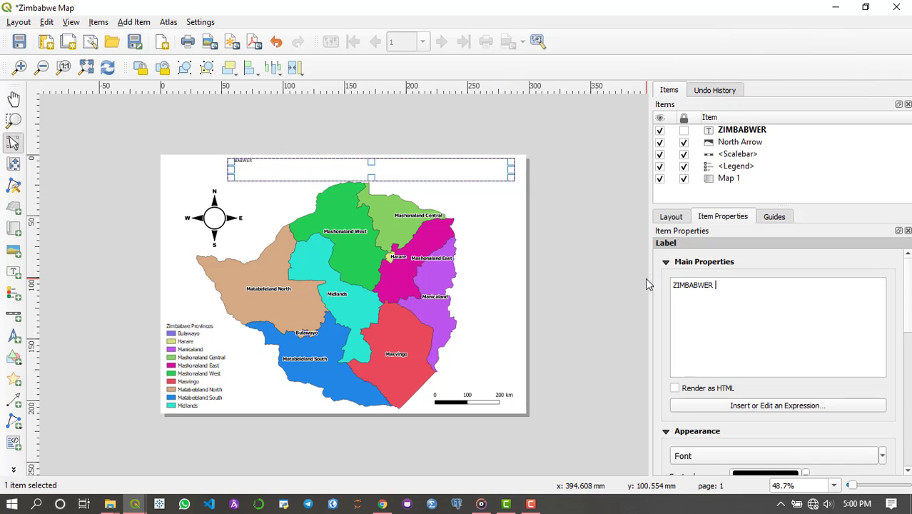
pyautogui.write(' PROVINCES')
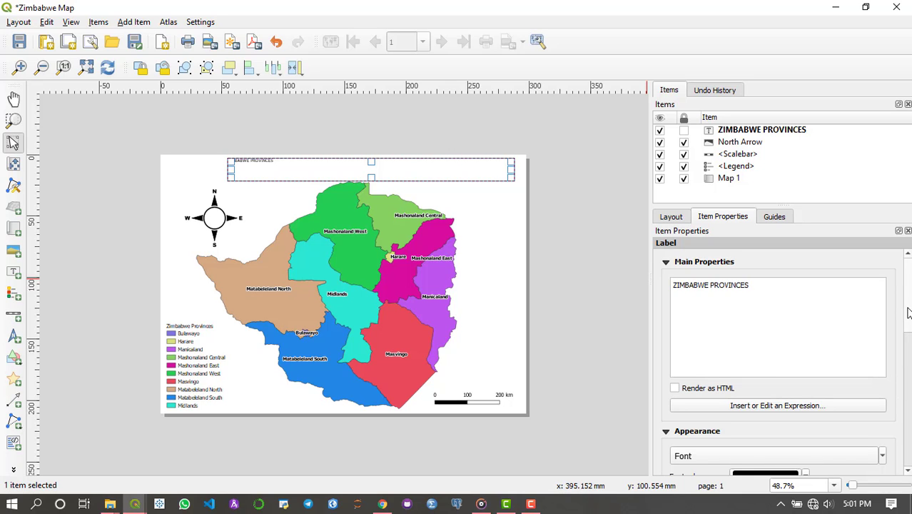
# Set the title label's font style to Bold and its size to 28
pyautogui.scroll(-5, 908, 312)
pyautogui.click(883, 325)
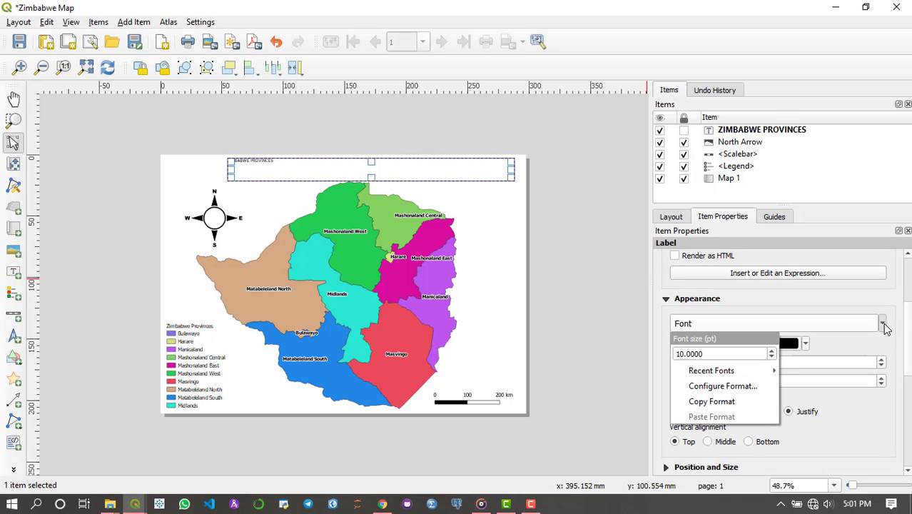
pyautogui.click(884, 325)
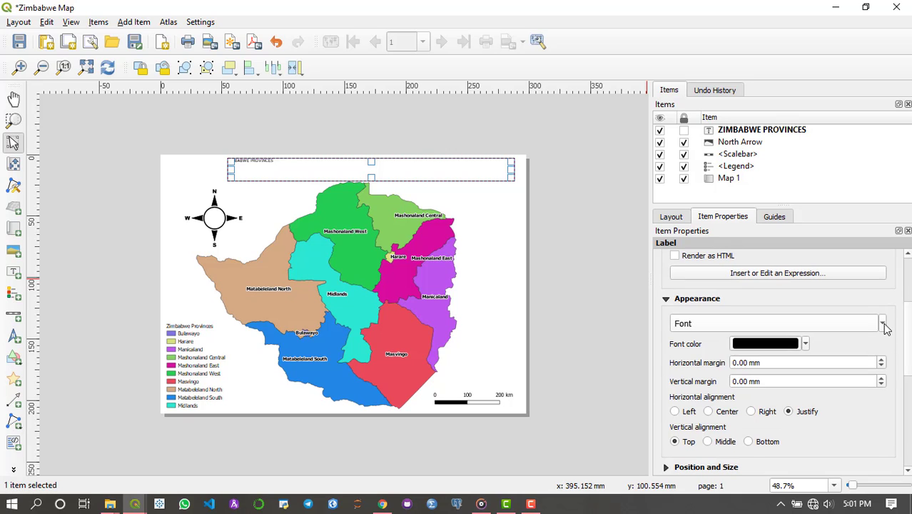
pyautogui.scroll(2, 896, 357)
pyautogui.scroll(-2, 899, 360)
pyautogui.click(860, 328)
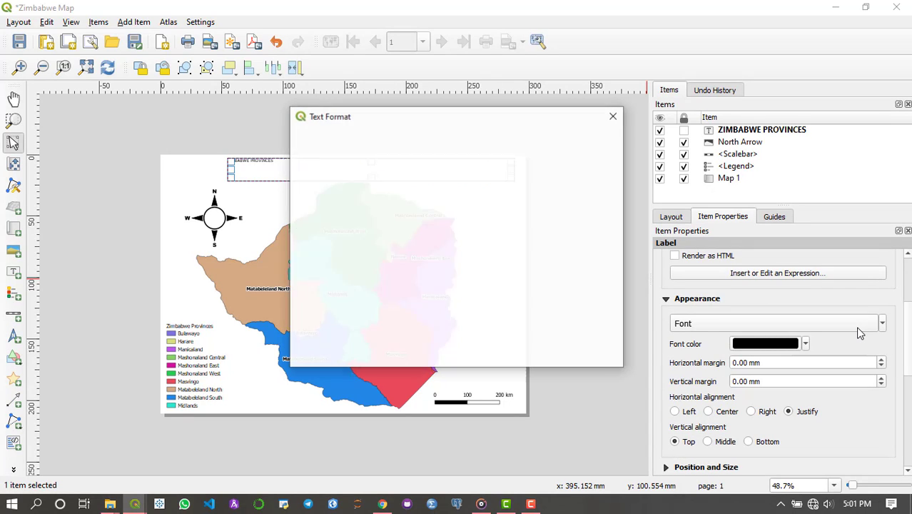
pyautogui.scroll(-3, 602, 236)
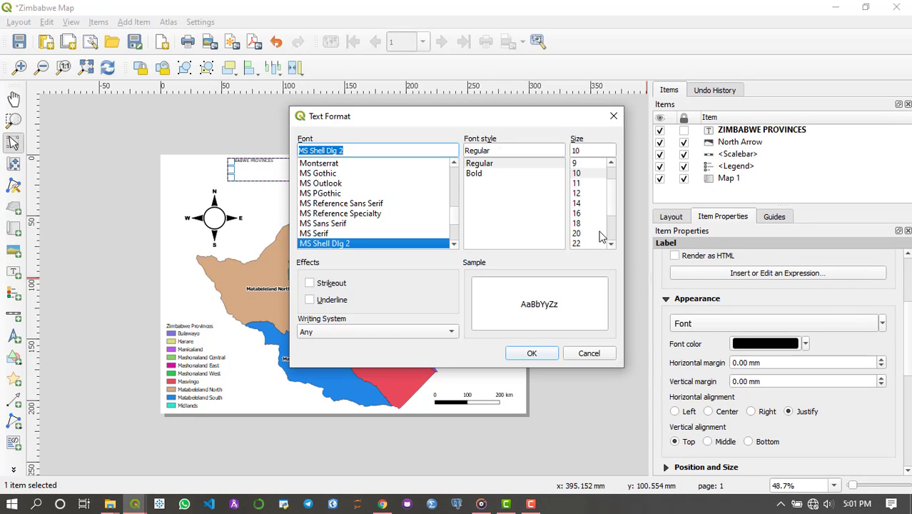
pyautogui.click(586, 225)
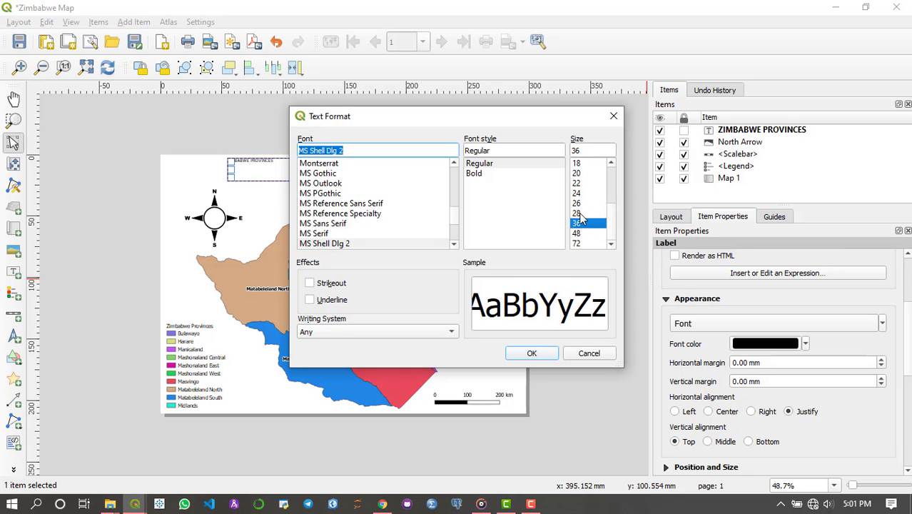
pyautogui.click(579, 213)
pyautogui.click(474, 174)
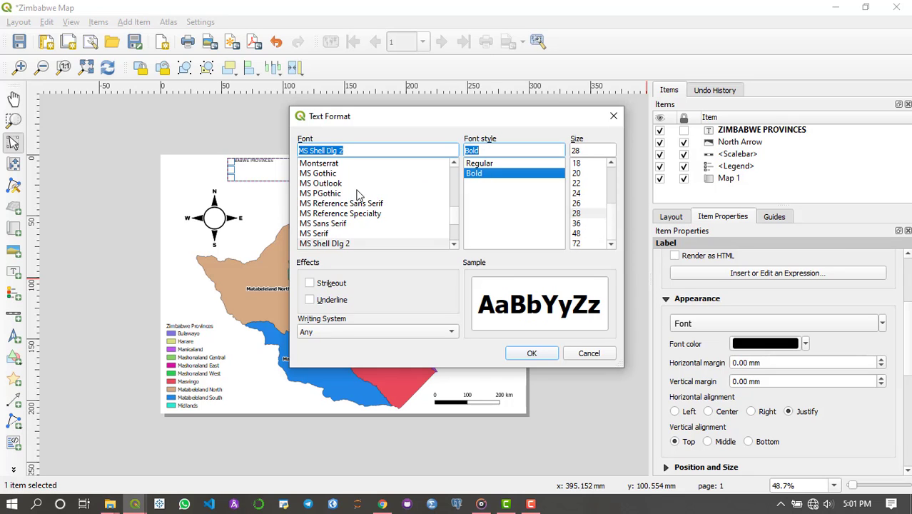
# Change the title label's font to Times New Roman and apply the text format
pyautogui.scroll(-5, 364, 199)
pyautogui.scroll(-20, 364, 200)
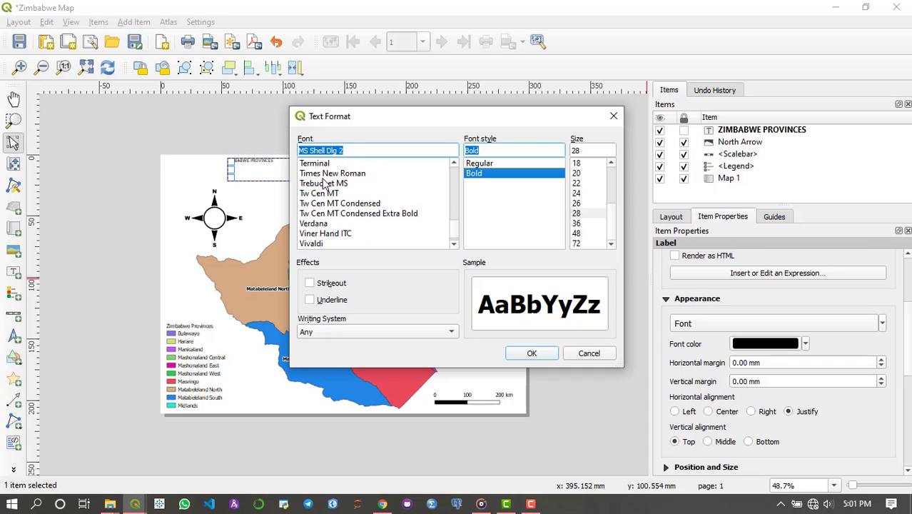
pyautogui.click(330, 174)
pyautogui.click(532, 353)
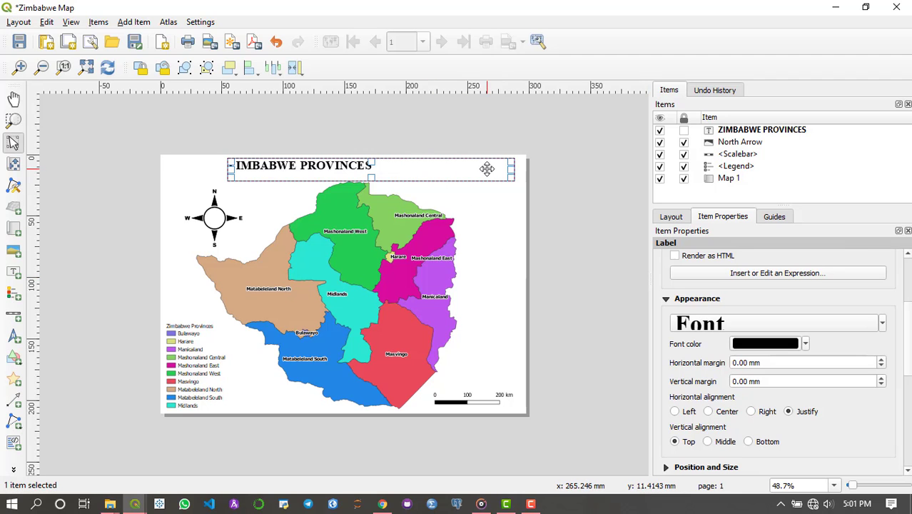
# Narrow the title label to about 129 mm, place it centrally above the map, and lock it
pyautogui.moveTo(458, 169); pyautogui.dragTo(381, 169)
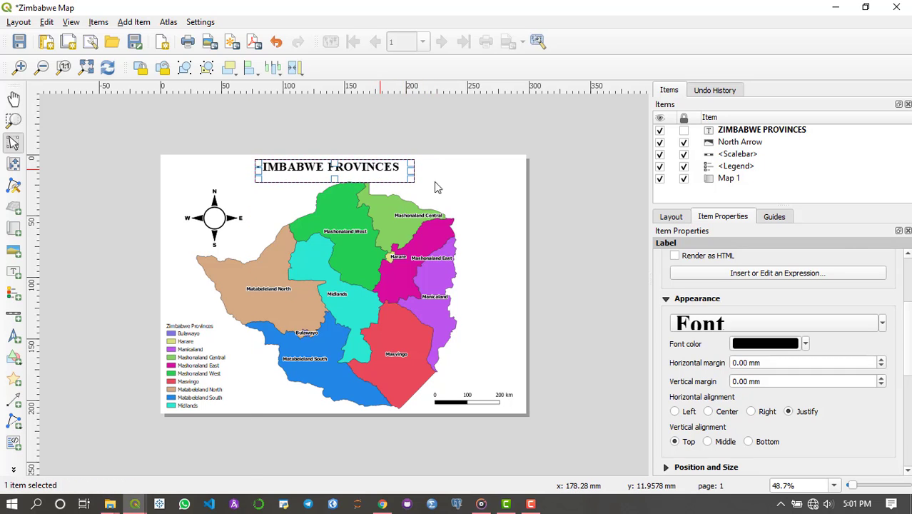
pyautogui.click(482, 198)
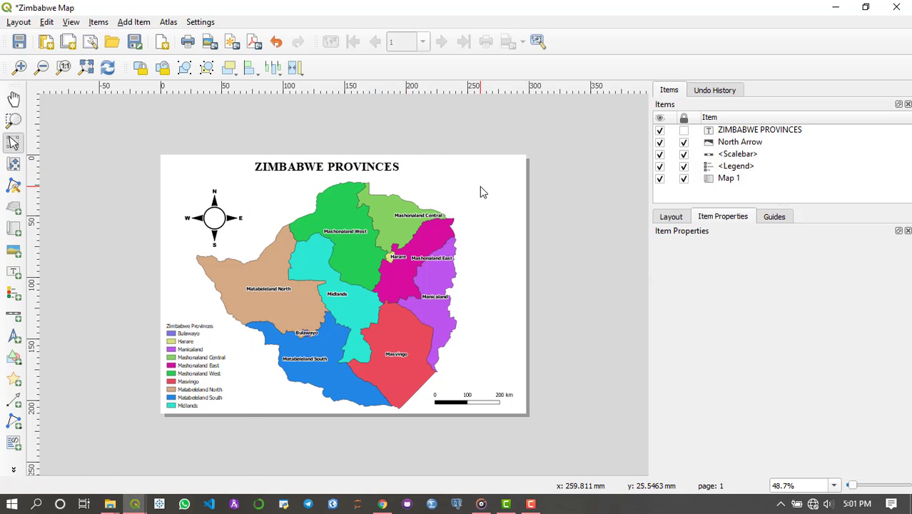
pyautogui.click(391, 167)
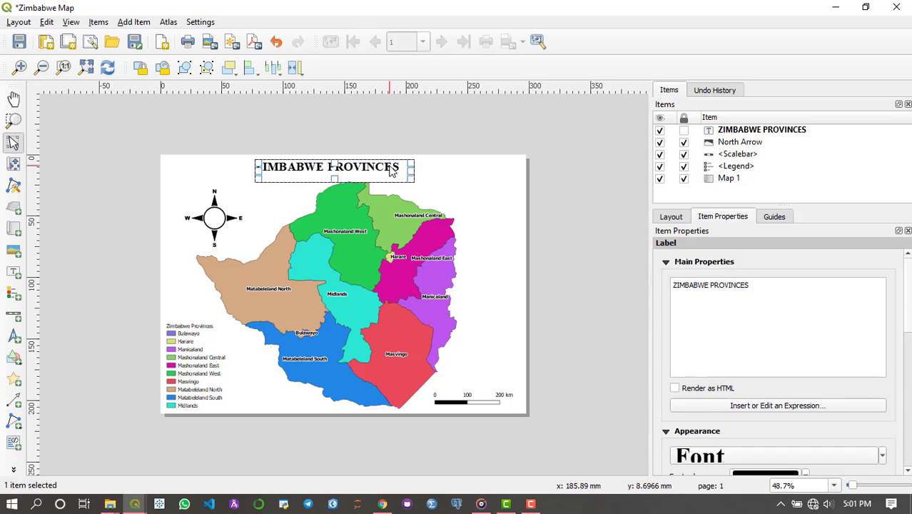
pyautogui.click(472, 198)
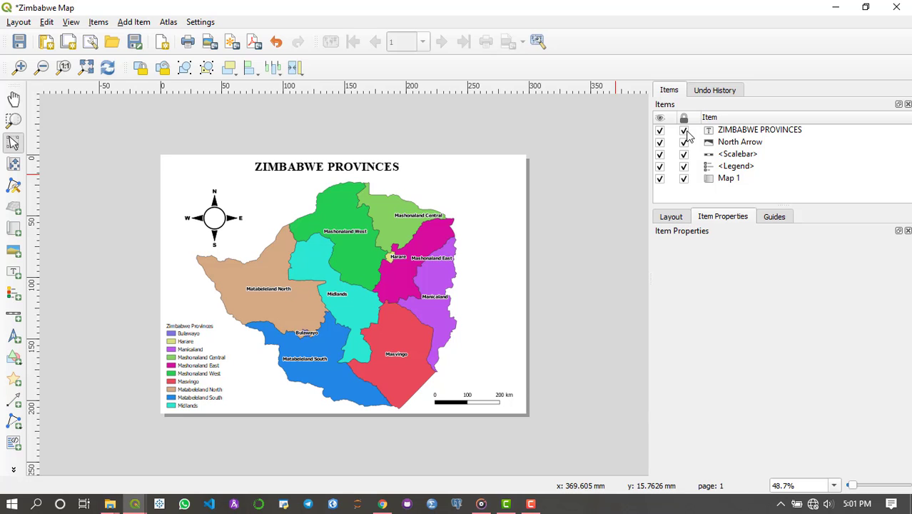
# Unlock the north arrow, move it closer to the page's upper-left corner, enlarge it to about 69 by 60 mm, and relock it
pyautogui.click(684, 142)
pyautogui.click(214, 218)
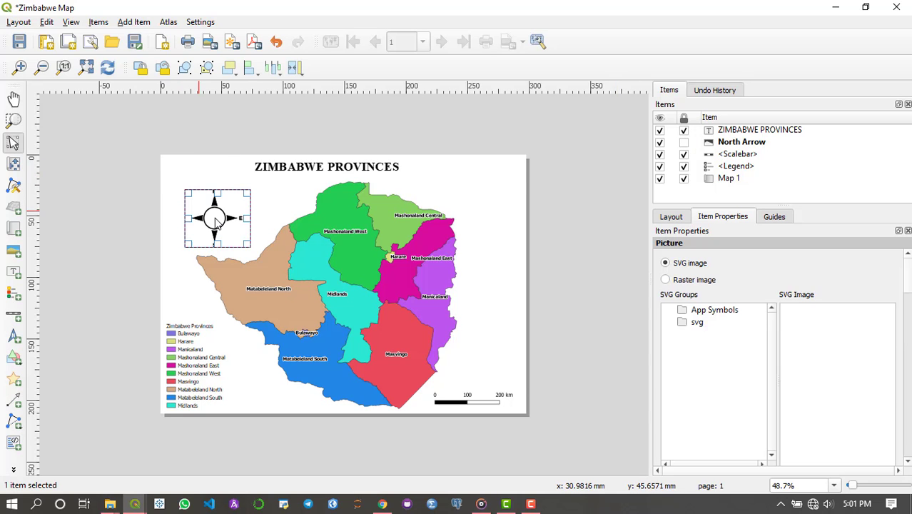
pyautogui.moveTo(217, 223); pyautogui.dragTo(210, 208)
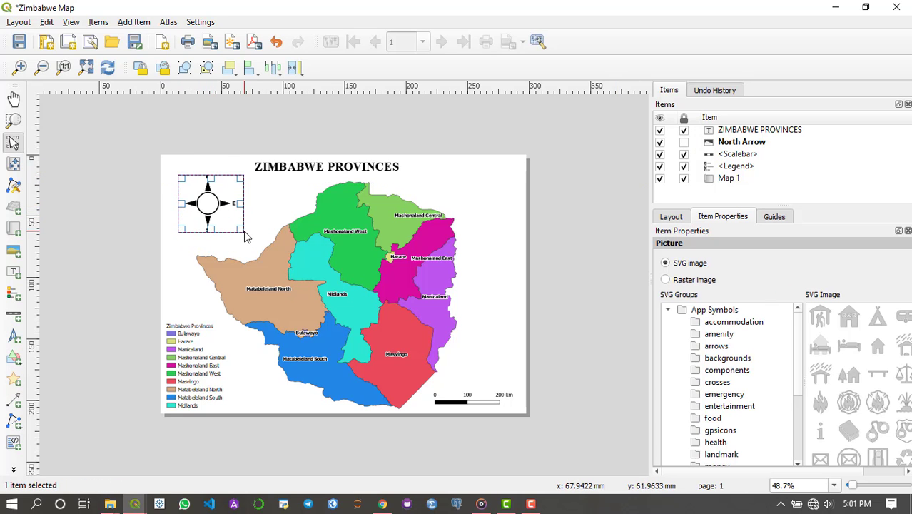
pyautogui.moveTo(244, 236); pyautogui.dragTo(262, 248)
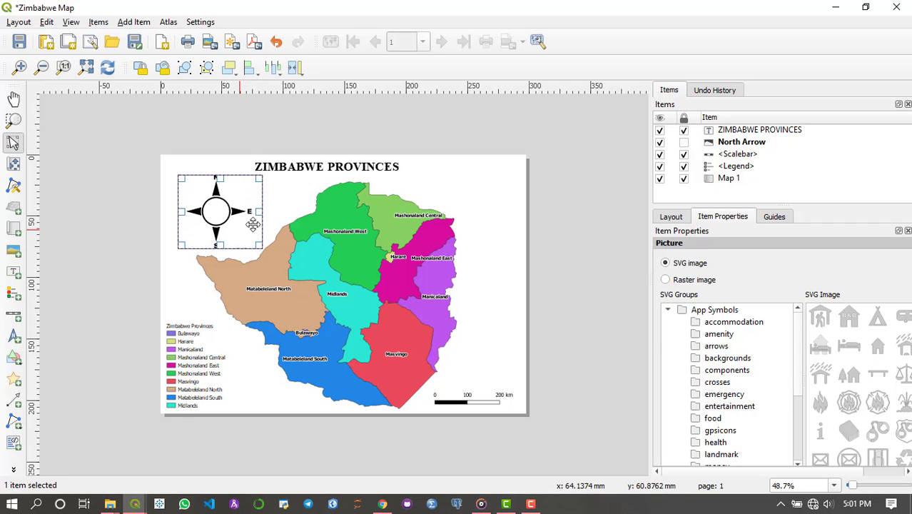
pyautogui.click(287, 203)
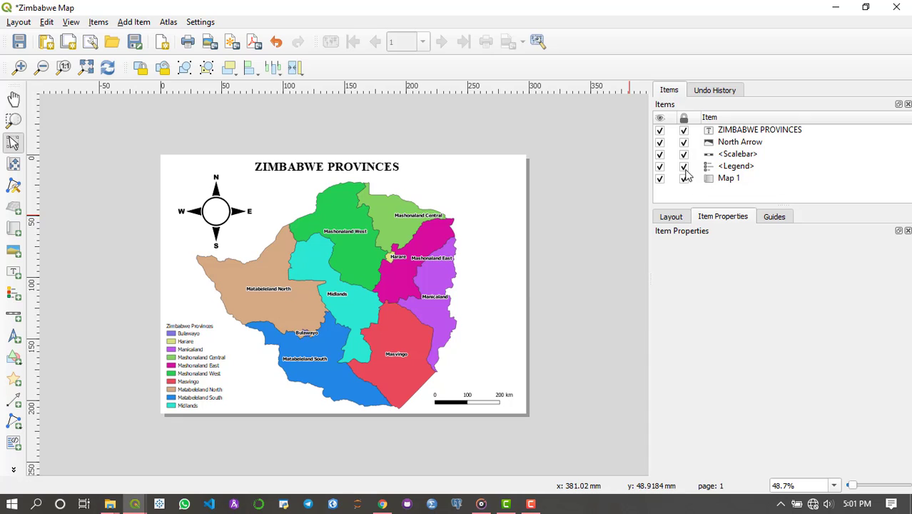
# Unlock the legend and set its title to LEGEND
pyautogui.click(684, 166)
pyautogui.click(182, 368)
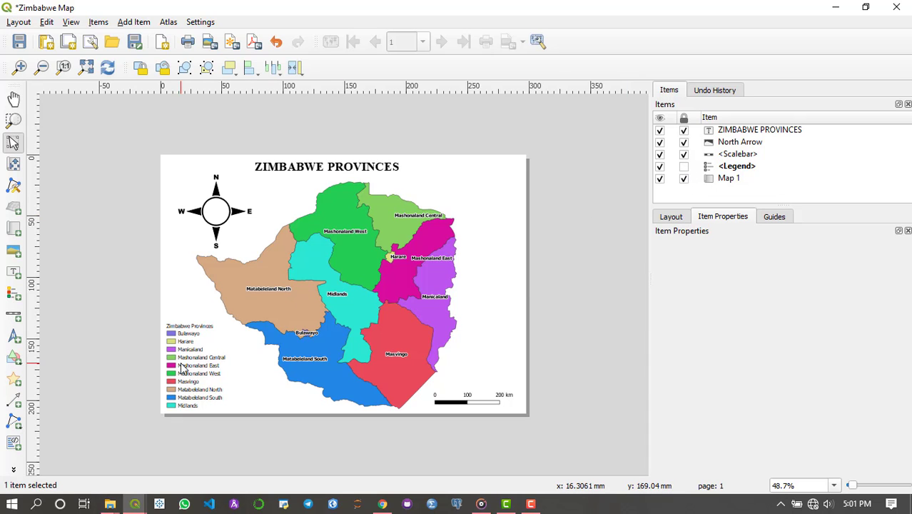
pyautogui.click(761, 287)
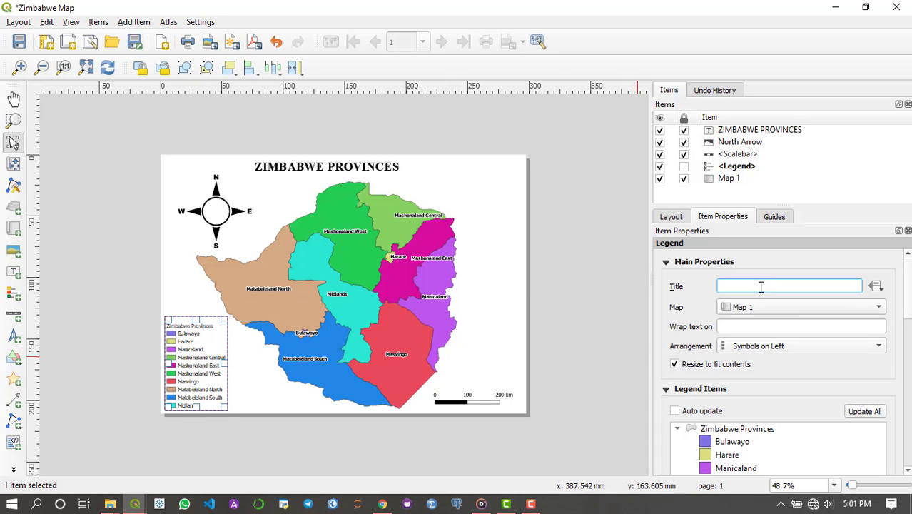
pyautogui.write('LEGEND')
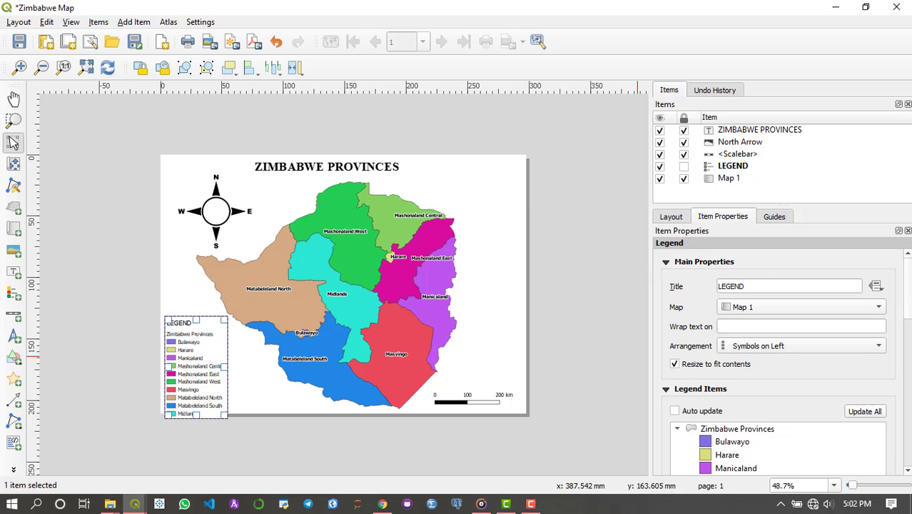
# In the legend's spacing settings, set the space before the side of the symbol to 7 mm
pyautogui.scroll(-10, 778, 357)
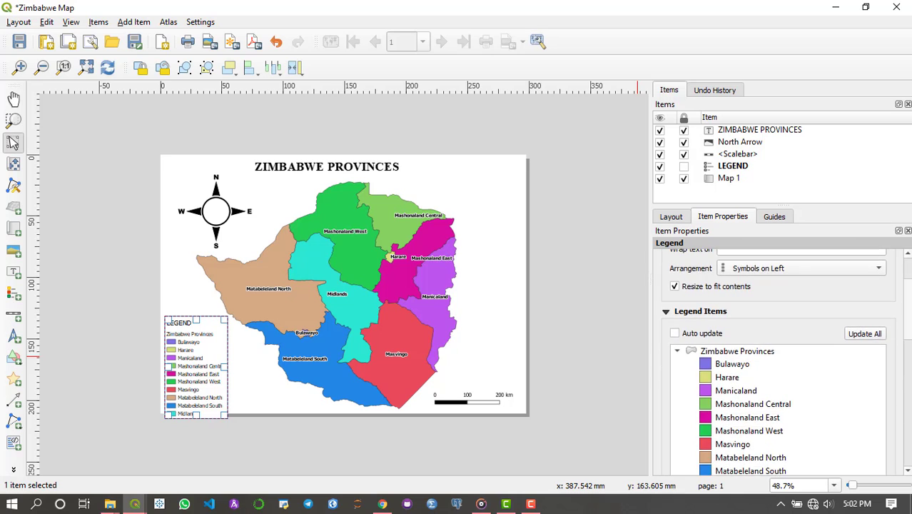
pyautogui.scroll(-3, 790, 347)
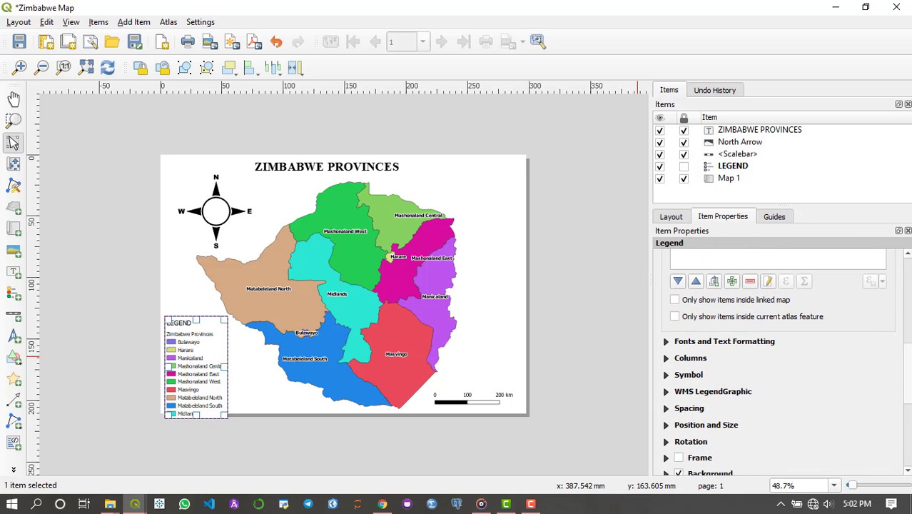
pyautogui.click(742, 328)
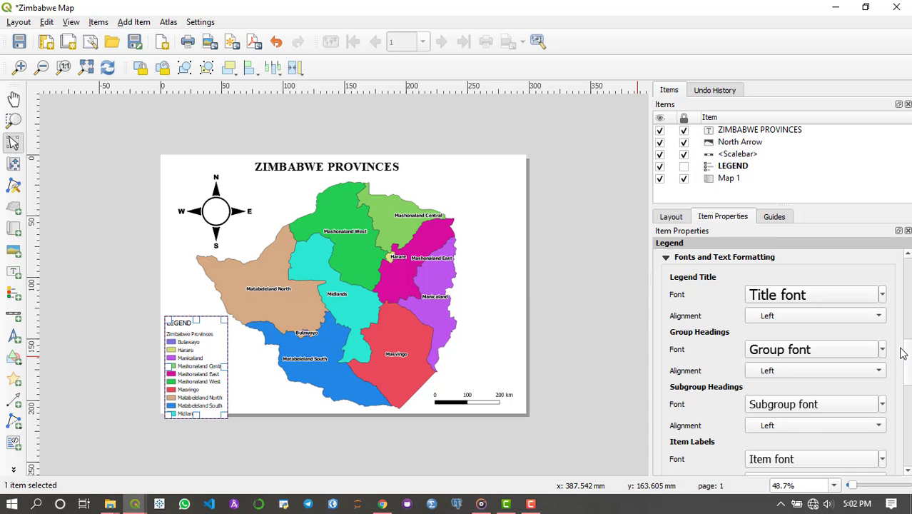
pyautogui.scroll(-8, 909, 357)
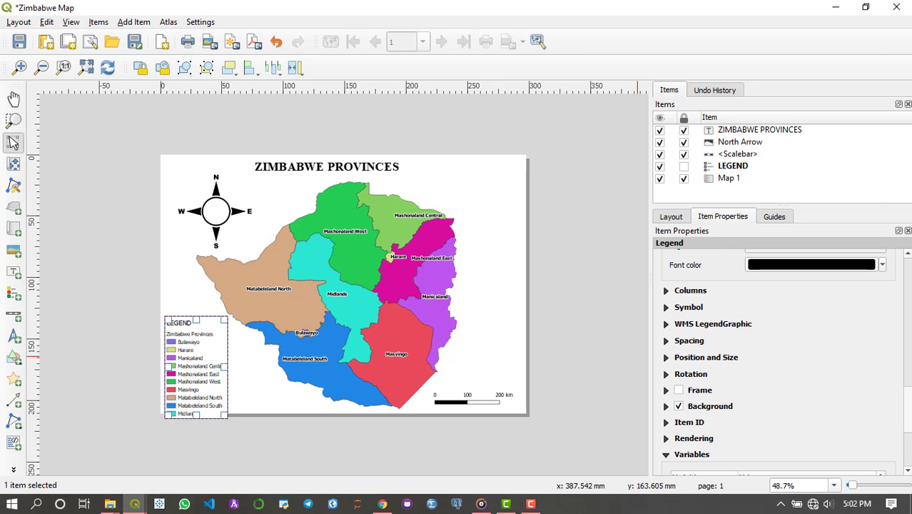
pyautogui.click(672, 341)
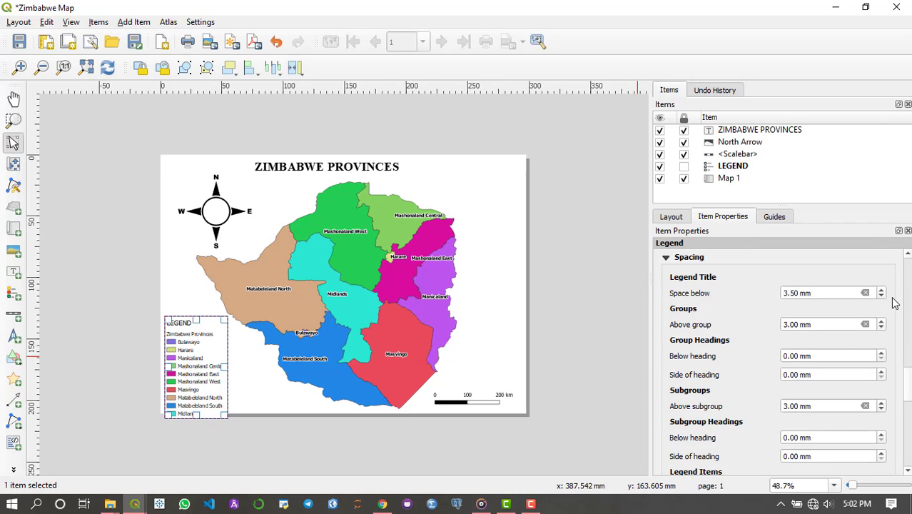
pyautogui.scroll(-5, 908, 382)
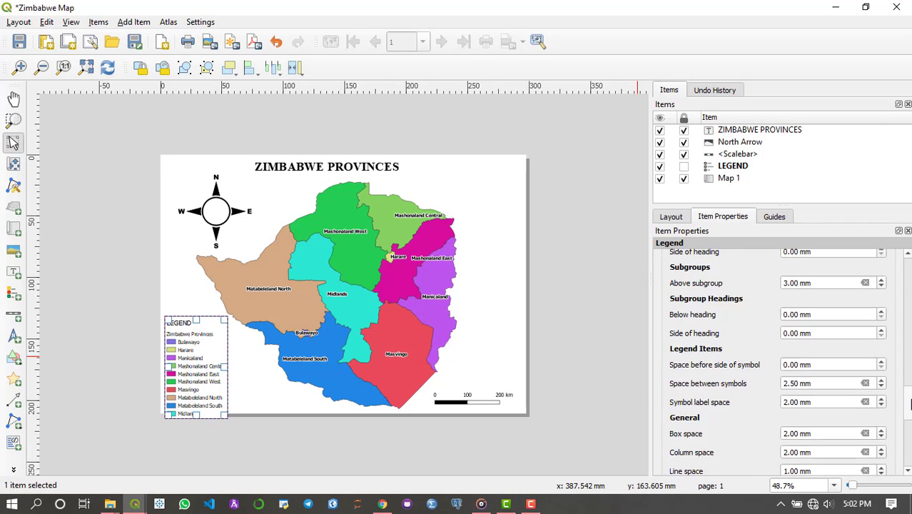
pyautogui.scroll(2, 785, 359)
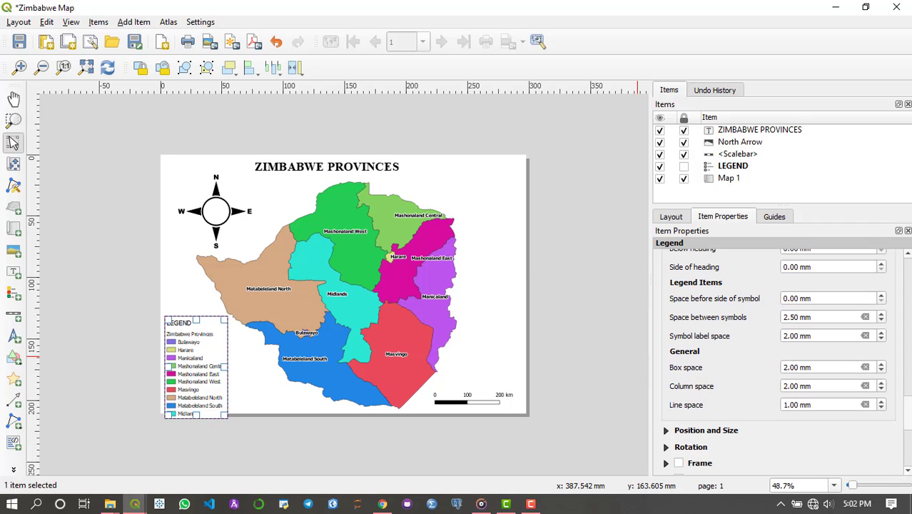
pyautogui.click(882, 296)
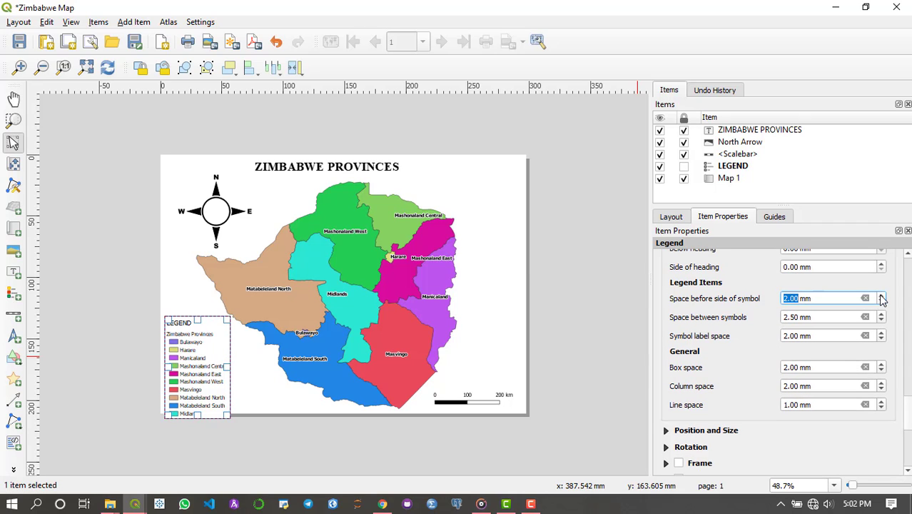
pyautogui.click(882, 295)
pyautogui.click(882, 296)
pyautogui.click(883, 296)
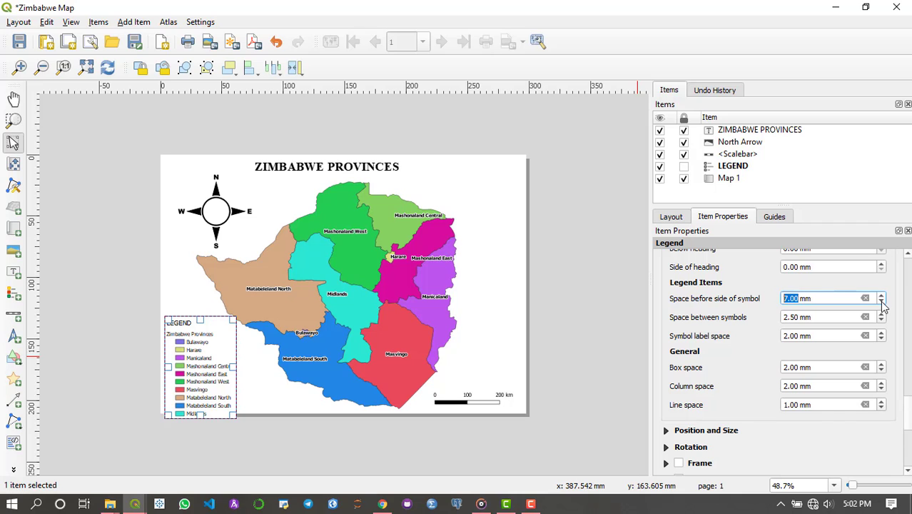
pyautogui.click(678, 217)
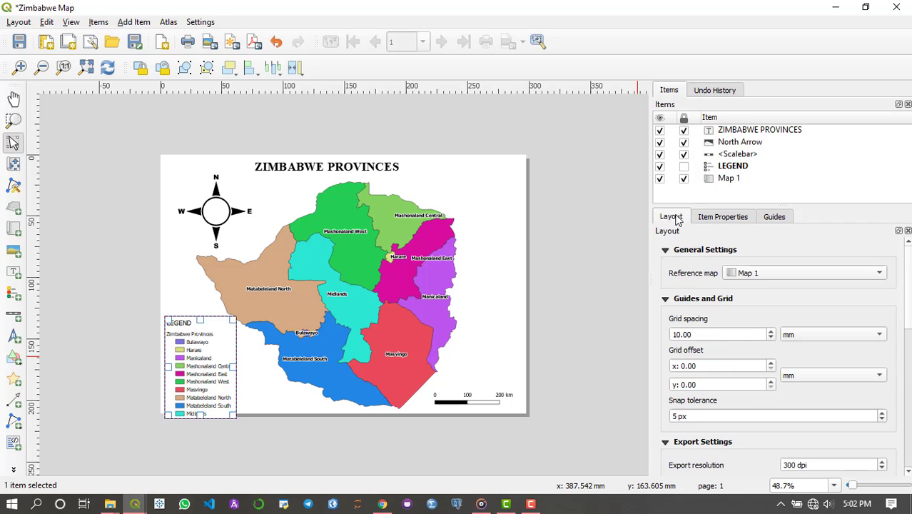
# Move the unlocked legend up and left so it fits within the page's lower-left corner
pyautogui.click(683, 166)
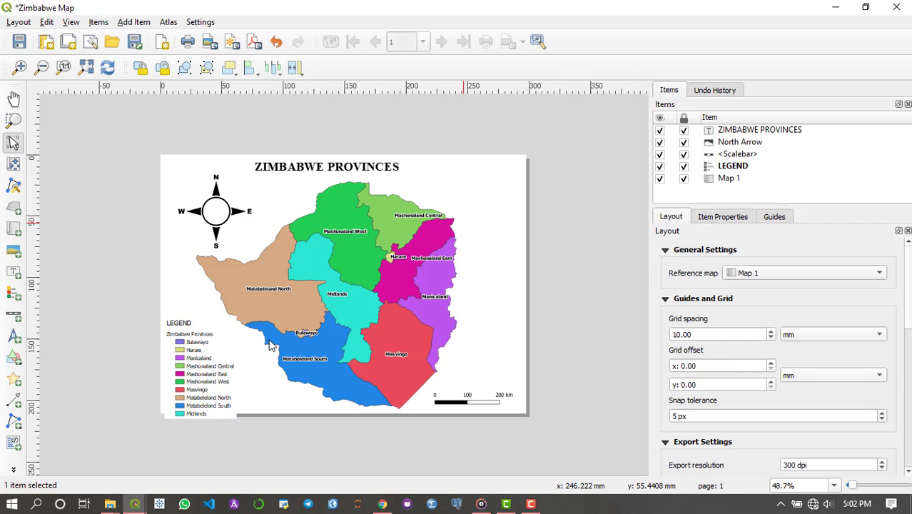
pyautogui.click(210, 356)
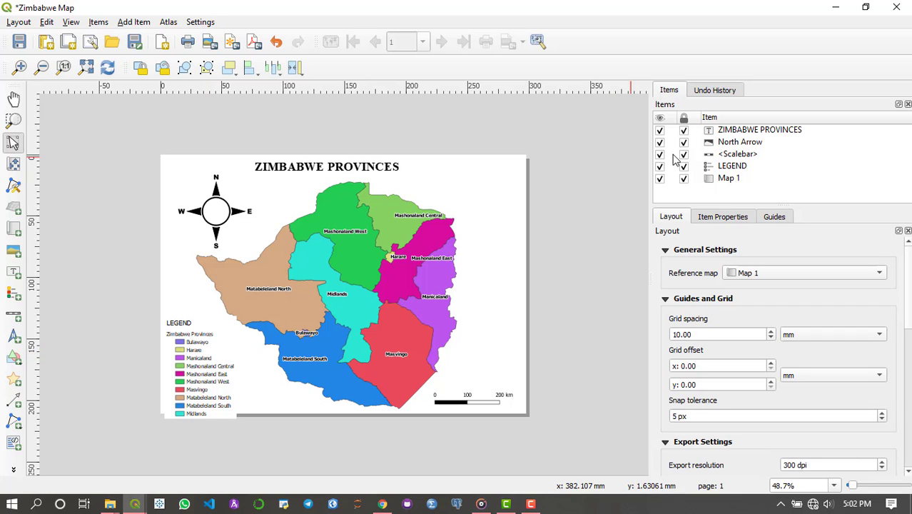
pyautogui.click(684, 169)
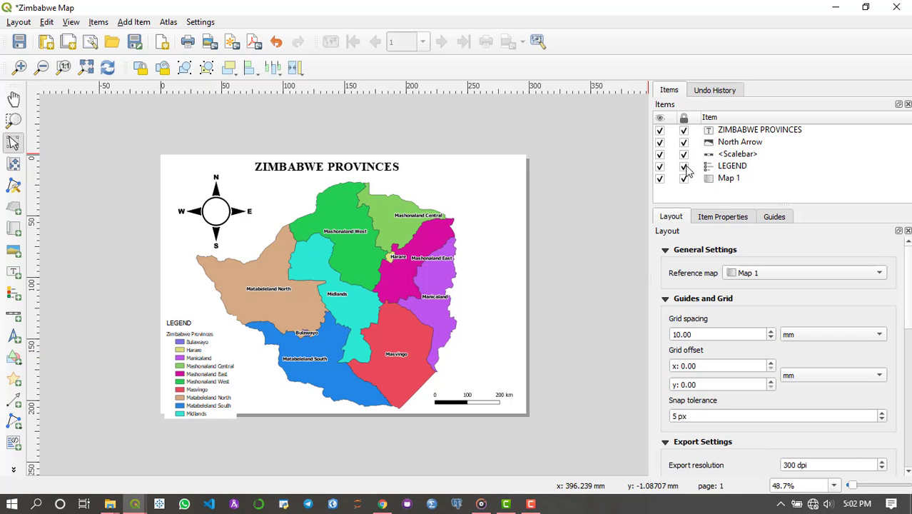
pyautogui.click(203, 357)
pyautogui.moveTo(202, 355); pyautogui.dragTo(230, 355)
pyautogui.click(273, 373)
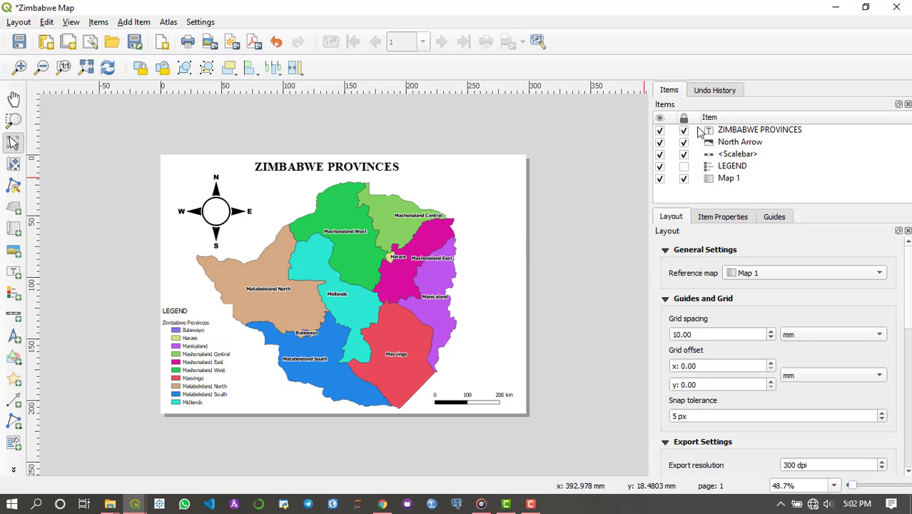
# Unlock Map 1, shift it about 14 mm to the right away from the legend, and relock it
pyautogui.click(684, 178)
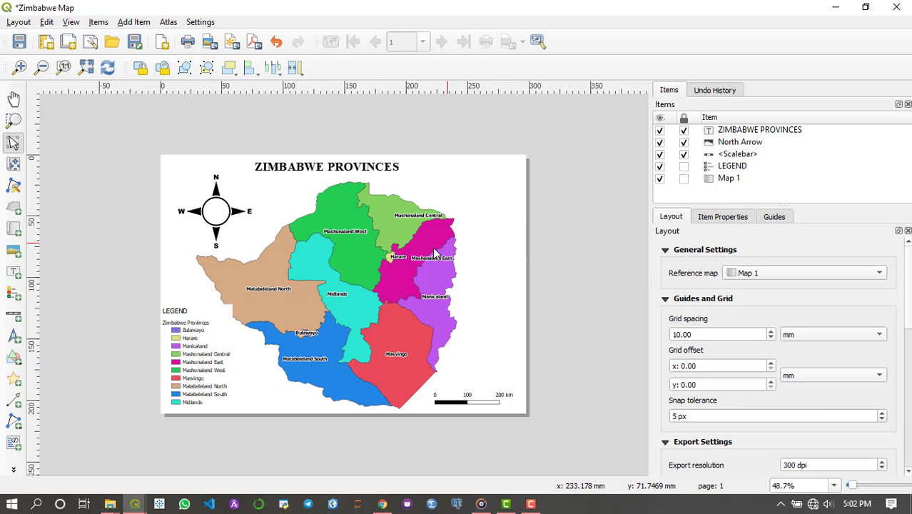
pyautogui.click(474, 256)
pyautogui.moveTo(492, 258); pyautogui.dragTo(506, 262)
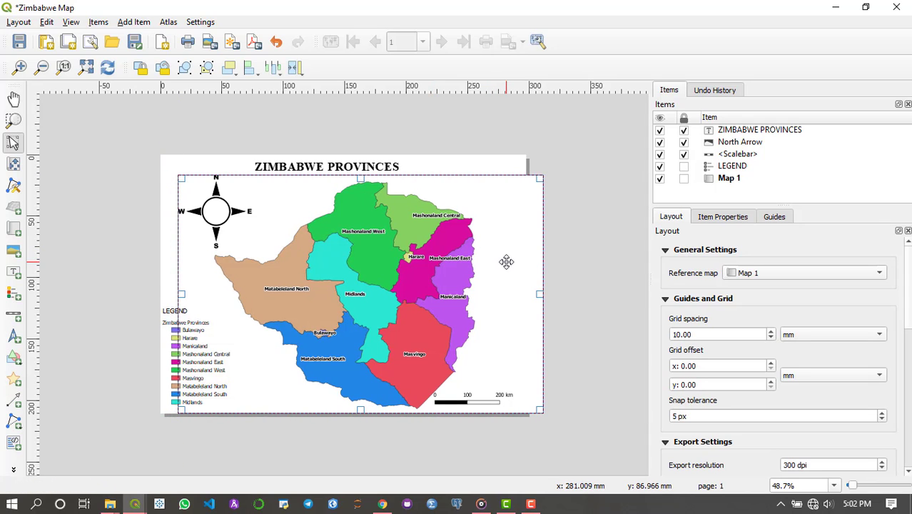
pyautogui.click(211, 357)
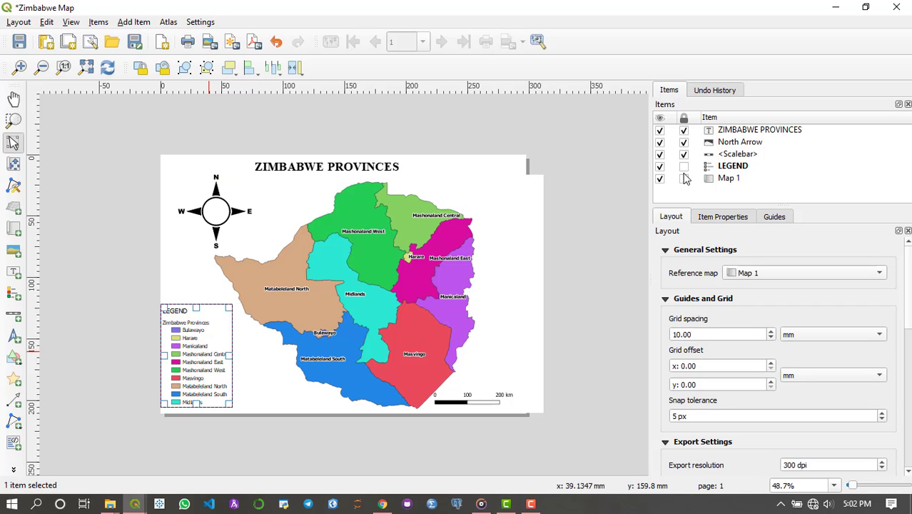
pyautogui.click(684, 179)
# Move the legend slightly up and right, clear of the page edges, and lock it
pyautogui.click(214, 348)
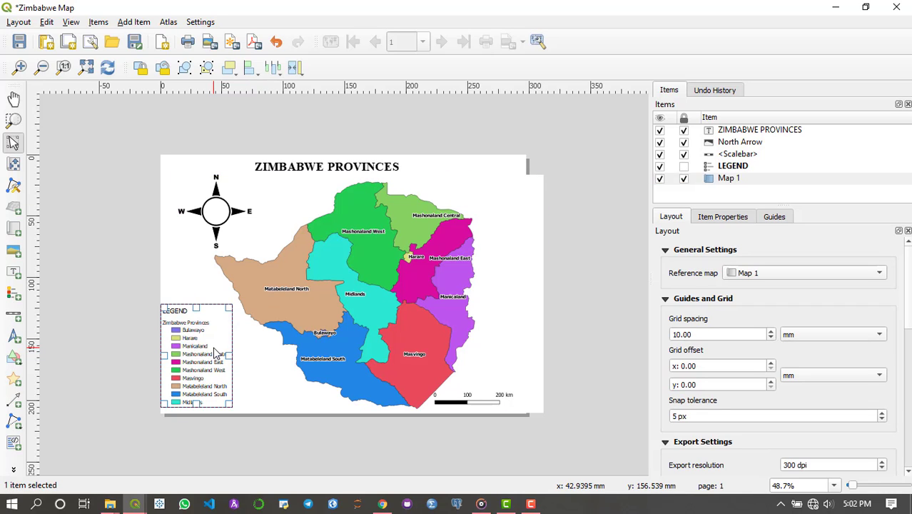
pyautogui.moveTo(214, 348); pyautogui.dragTo(218, 340)
pyautogui.click(284, 198)
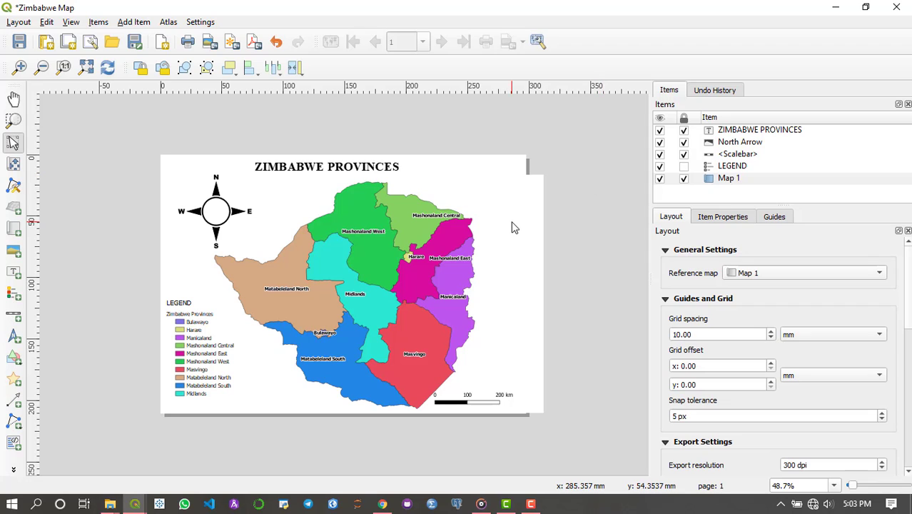
pyautogui.click(684, 165)
# Unlock Map 1 and narrow it by pulling its right edge in to about 292 mm, inside the page
pyautogui.click(684, 178)
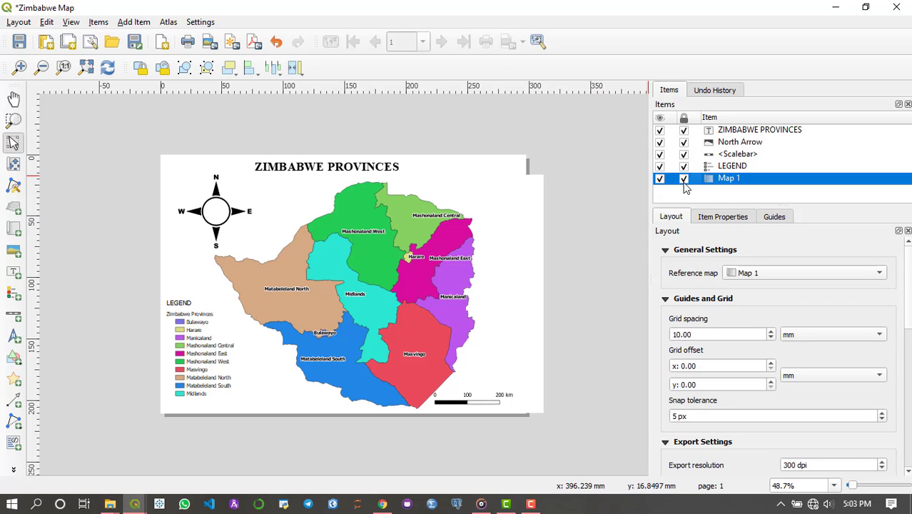
pyautogui.click(491, 275)
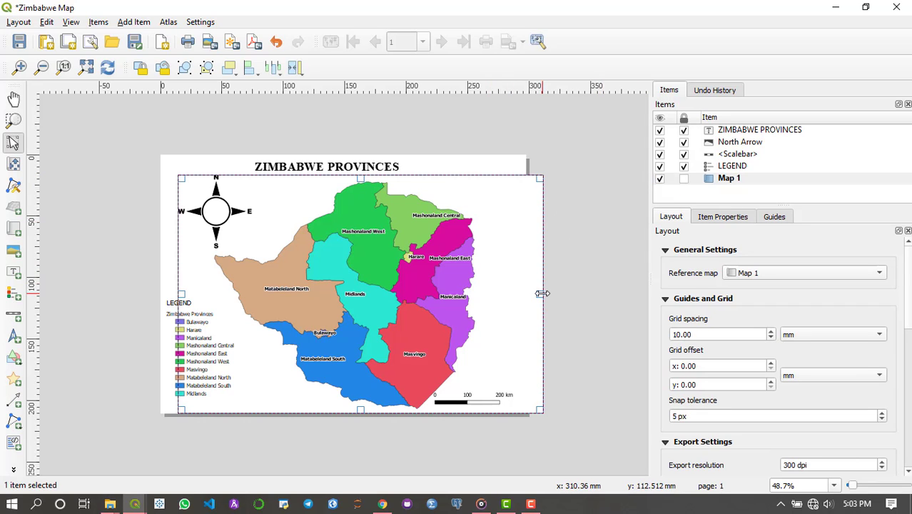
pyautogui.moveTo(524, 293); pyautogui.dragTo(517, 294)
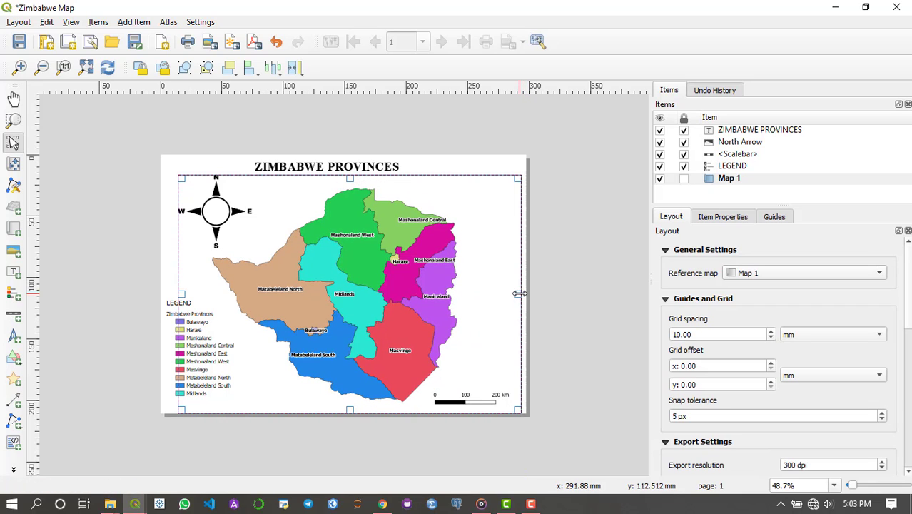
pyautogui.click(592, 291)
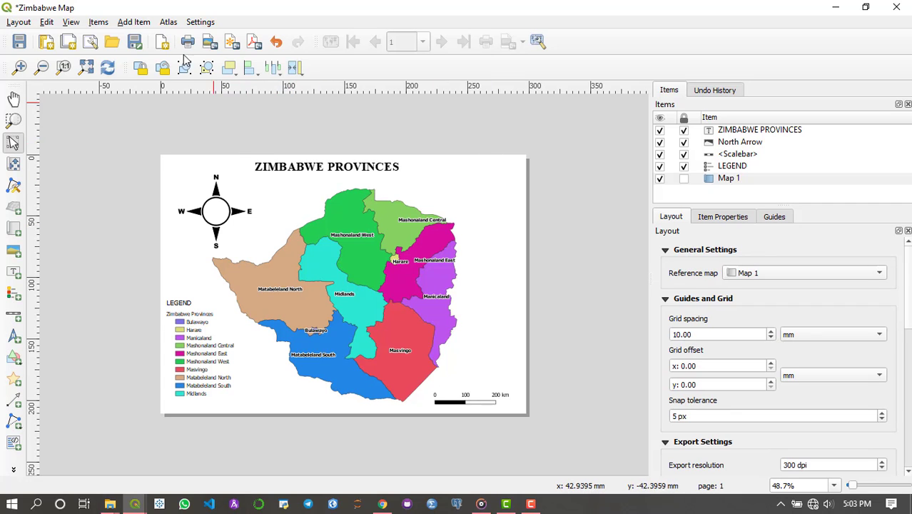
# Add a label about 76 by 13 mm between the legend and the scale bar, near the page's lower edge
pyautogui.click(173, 23)
pyautogui.moveTo(135, 22)
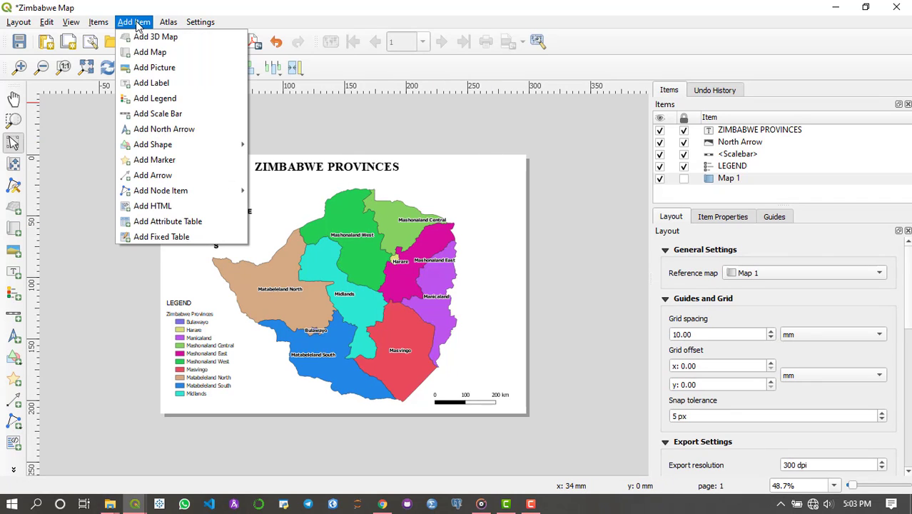
pyautogui.click(141, 85)
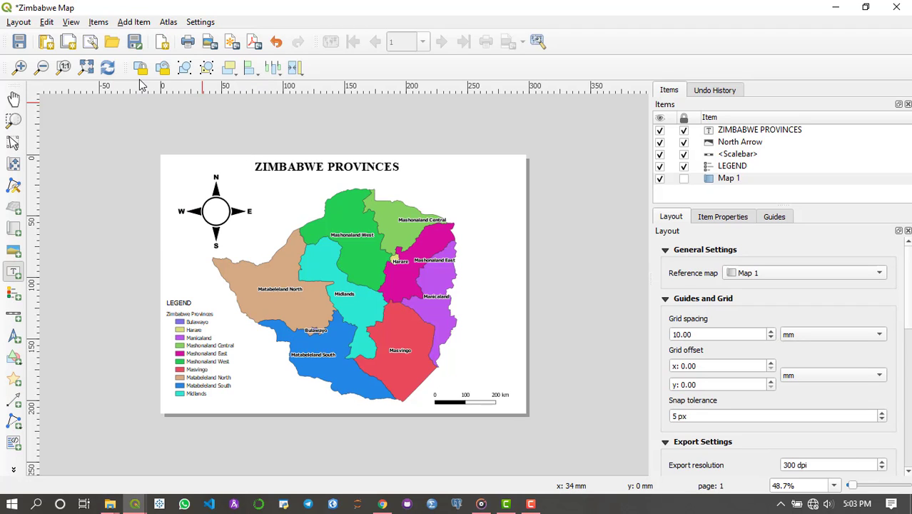
pyautogui.moveTo(240, 390); pyautogui.dragTo(333, 406)
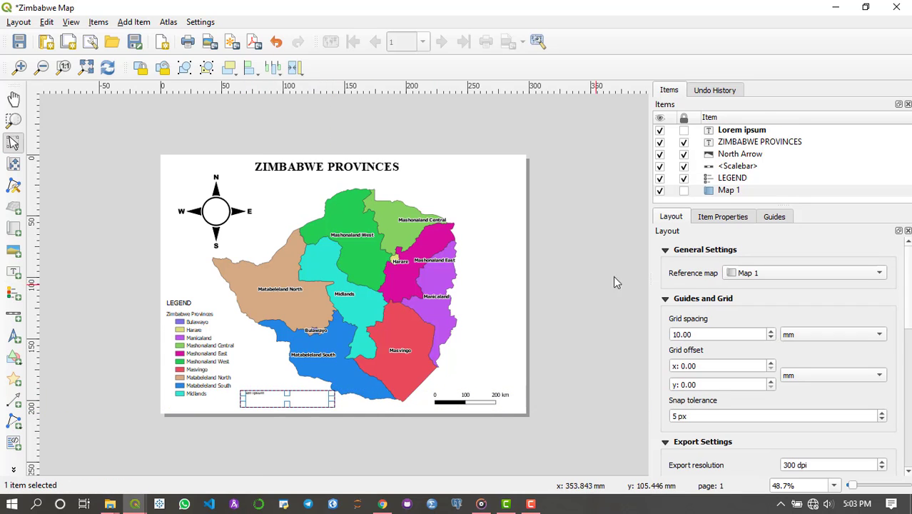
# Render the new label as HTML and replace its placeholder text with "&copy; 2020 - African Surveyors Academy"
pyautogui.click(713, 219)
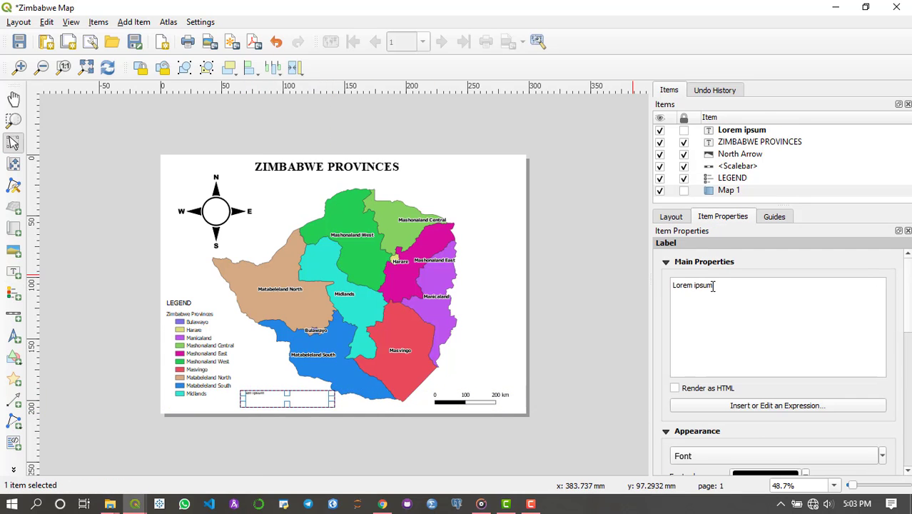
pyautogui.moveTo(709, 286); pyautogui.dragTo(643, 282)
pyautogui.click(675, 390)
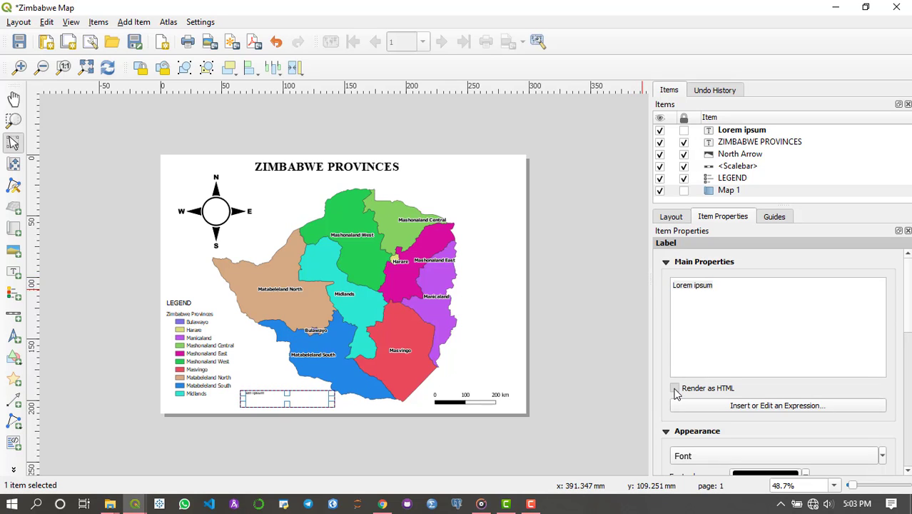
pyautogui.click(718, 287)
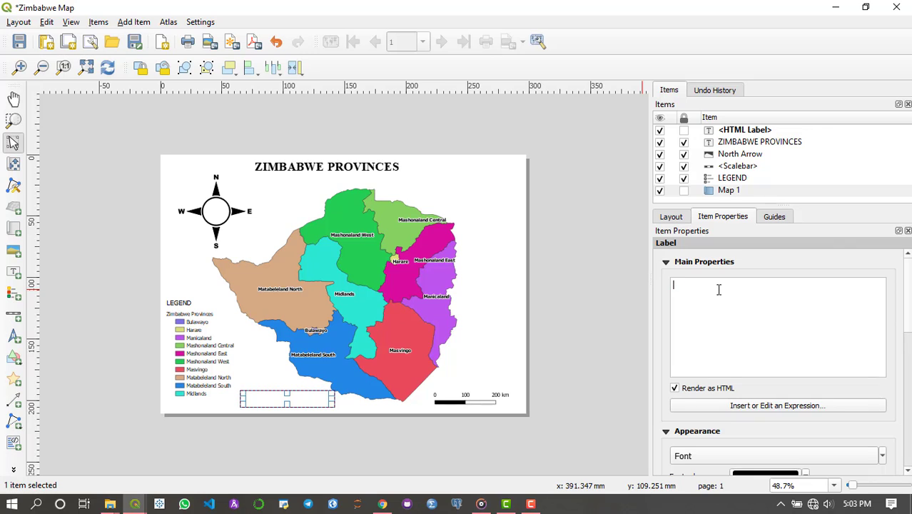
pyautogui.write('&COP020 - African Surveyors Academy')
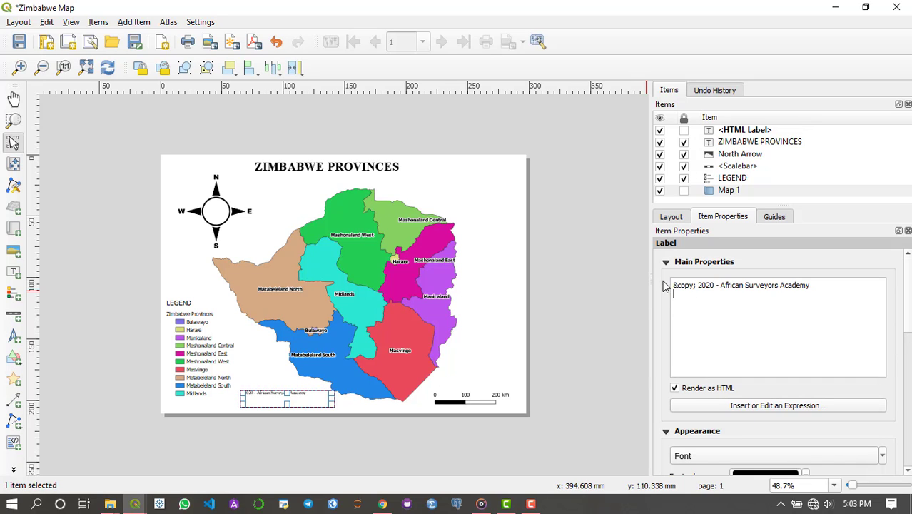
# Wrap the copyright label's text in <h2> and </h2> heading tags
pyautogui.click(678, 294)
pyautogui.write('<h2')
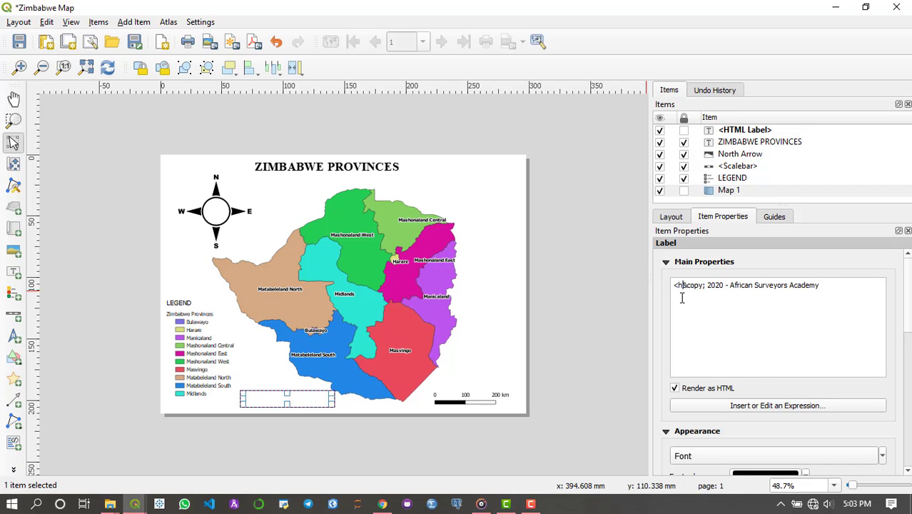
pyautogui.write('>')
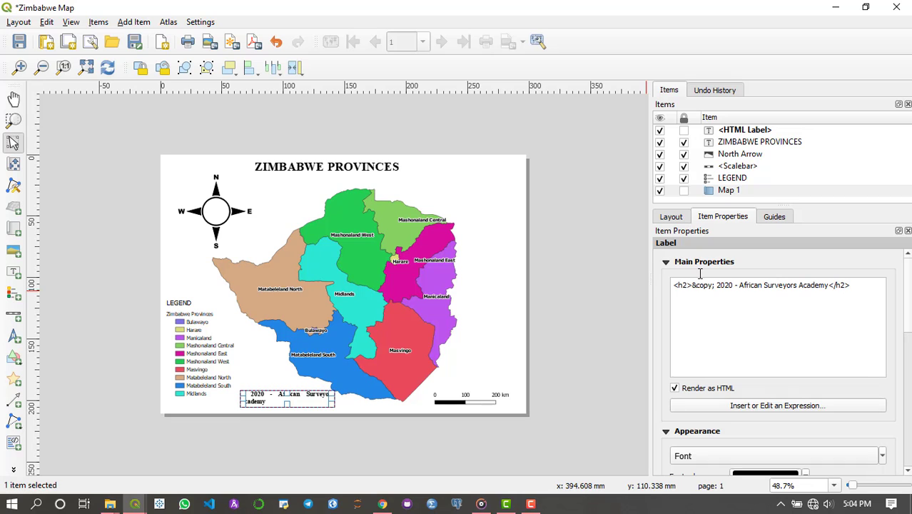
# Widen the copyright label to about 106 mm and move it down to the page's lower edge
pyautogui.moveTo(334, 399); pyautogui.dragTo(366, 397)
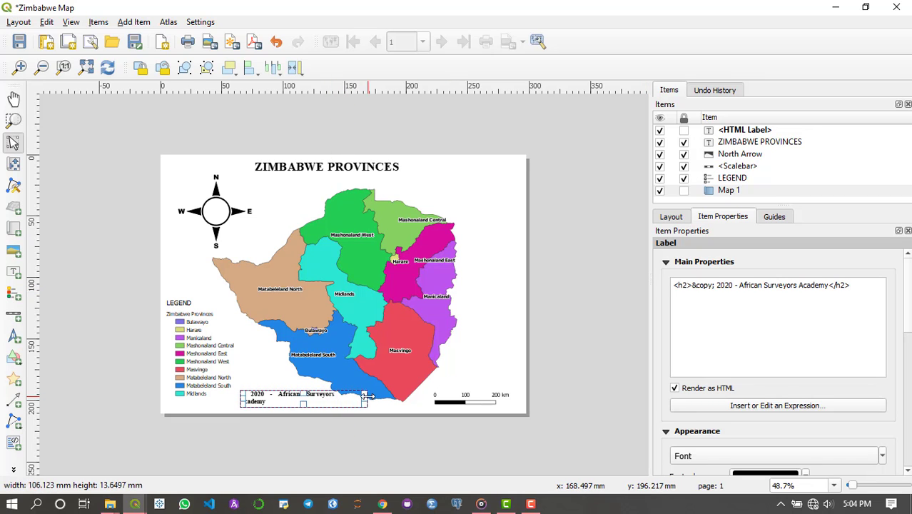
pyautogui.moveTo(284, 404); pyautogui.dragTo(281, 405)
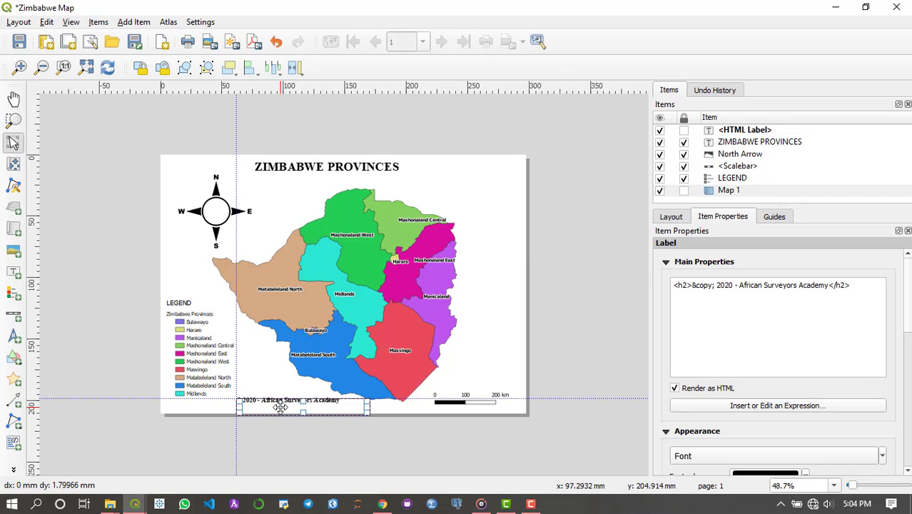
# Lock Map 1 against further changes and leave nothing selected
pyautogui.click(500, 334)
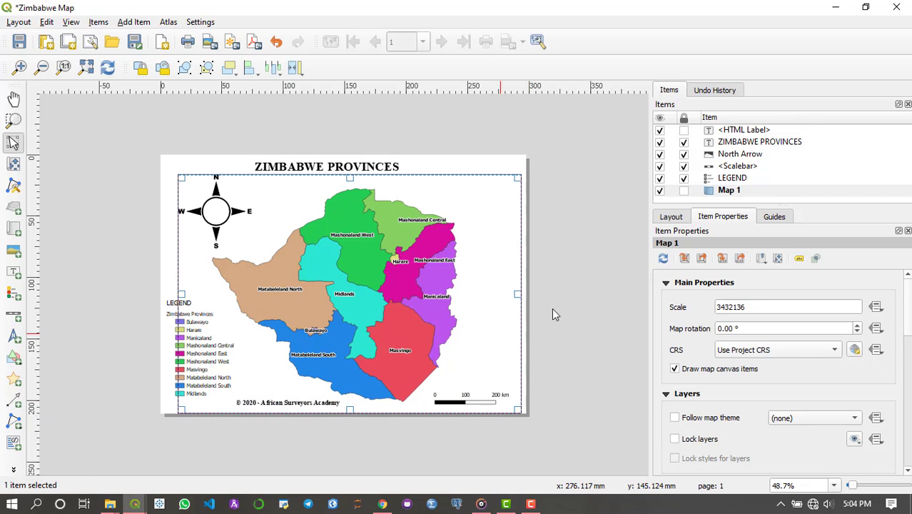
pyautogui.click(601, 284)
pyautogui.click(684, 191)
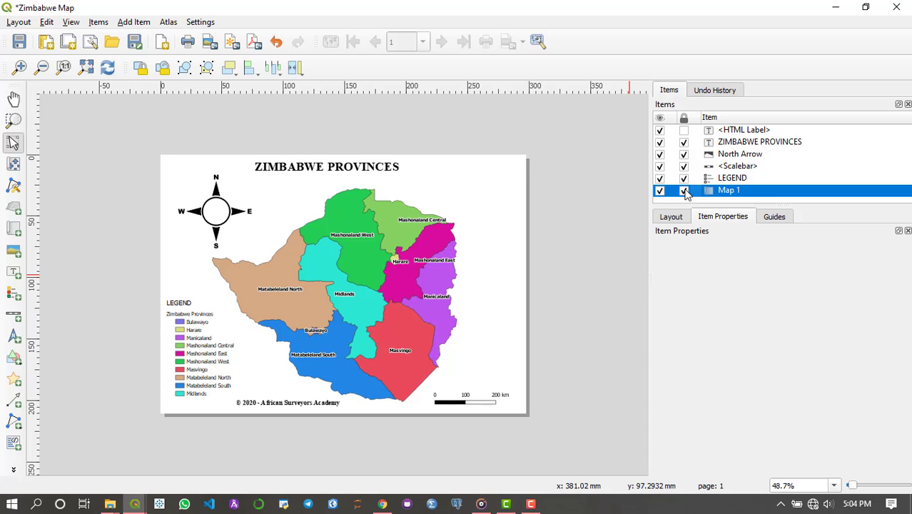
pyautogui.click(556, 210)
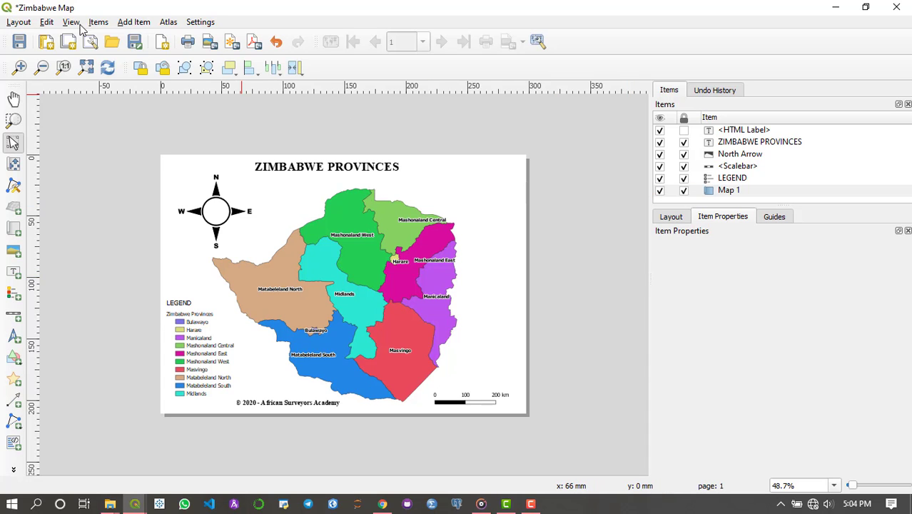
# Start exporting the layout as an image and browse to the African Surveyors Academy folder on the Desktop
pyautogui.click(19, 22)
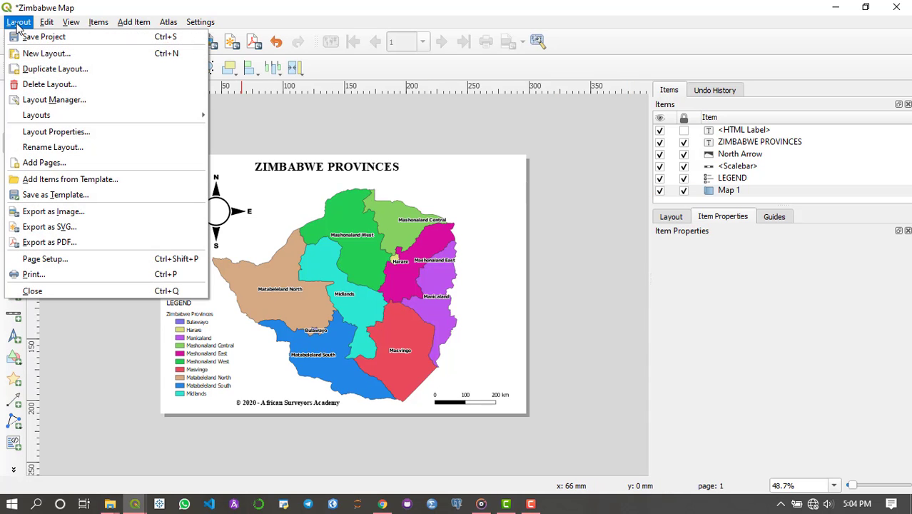
pyautogui.click(67, 215)
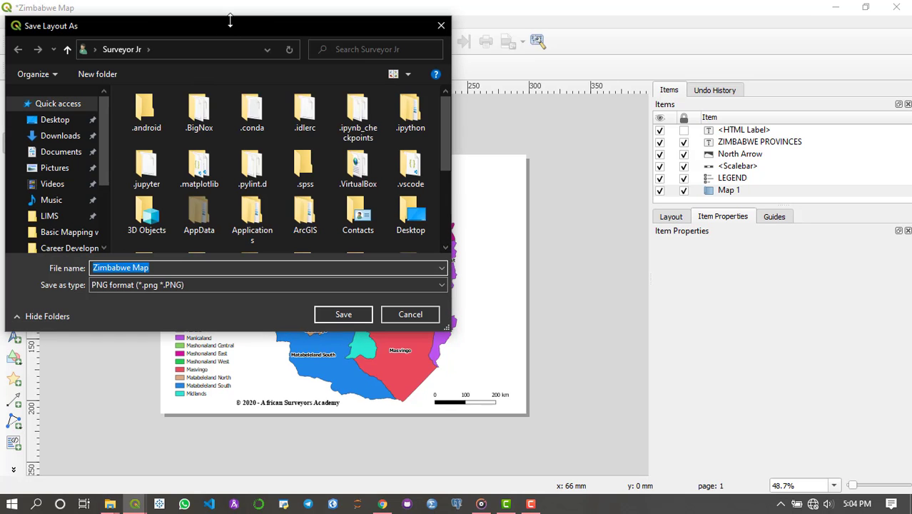
pyautogui.moveTo(249, 25); pyautogui.dragTo(289, 31)
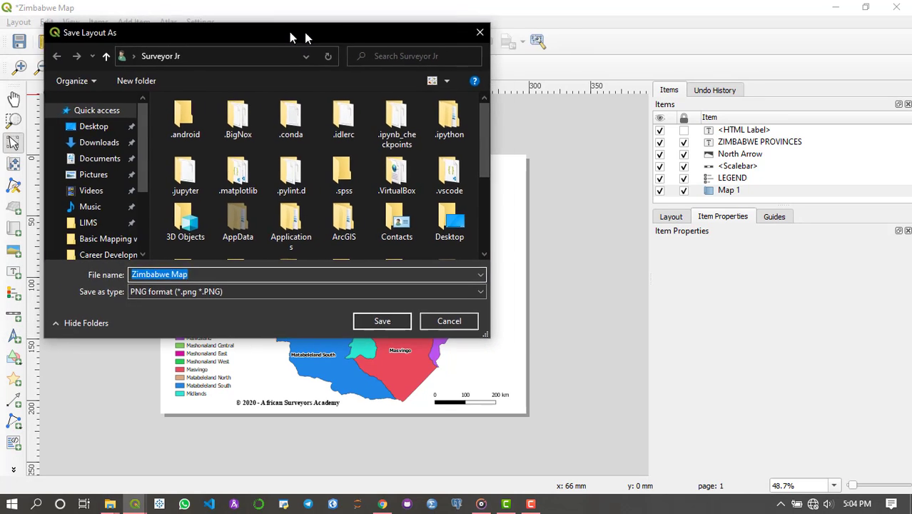
pyautogui.click(169, 131)
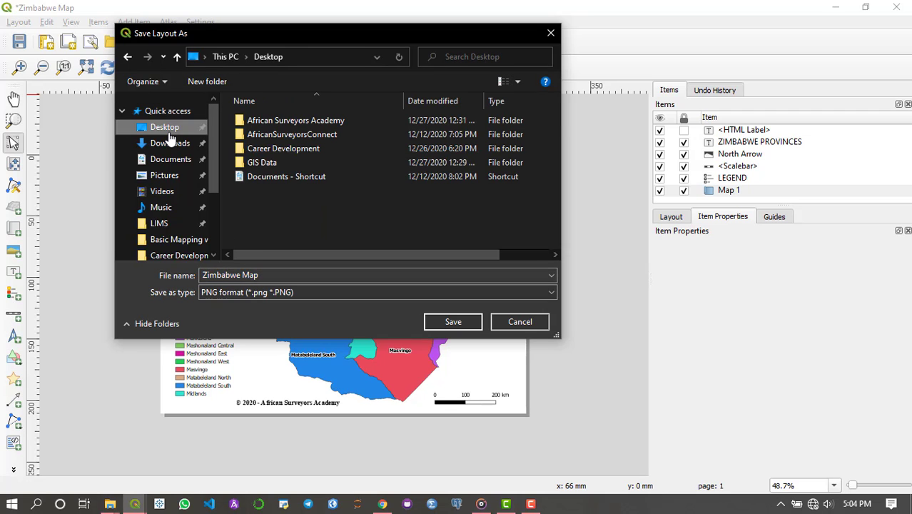
pyautogui.doubleClick(314, 119)
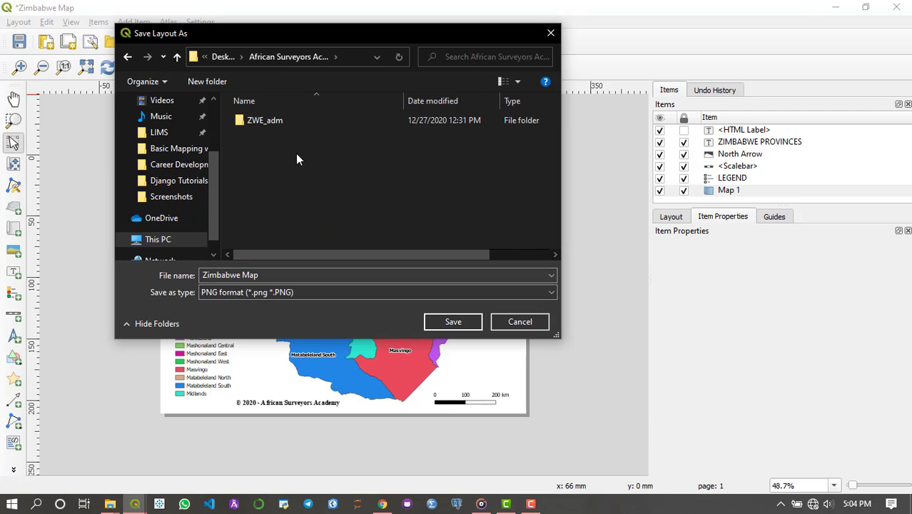
# Create a folder named "Published Maps" and open it as the export destination
pyautogui.click(207, 82)
pyautogui.write('P')
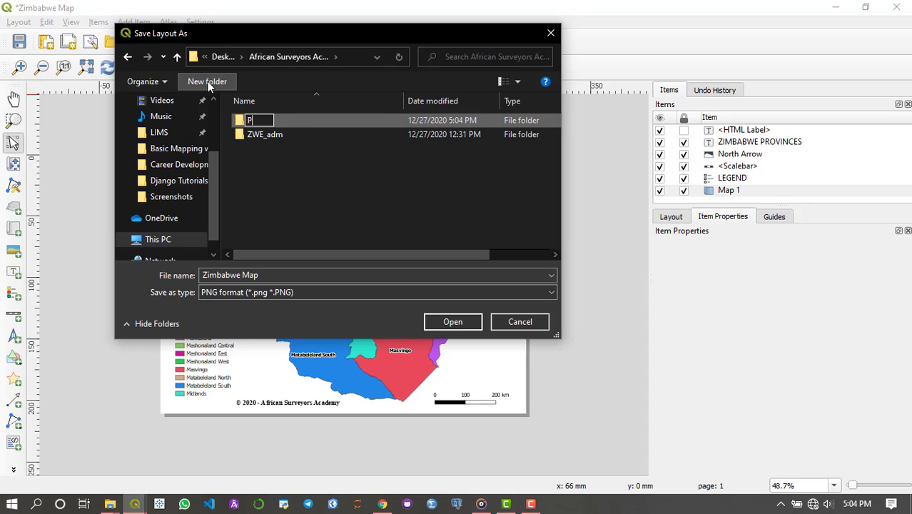
pyautogui.write('ublishin')
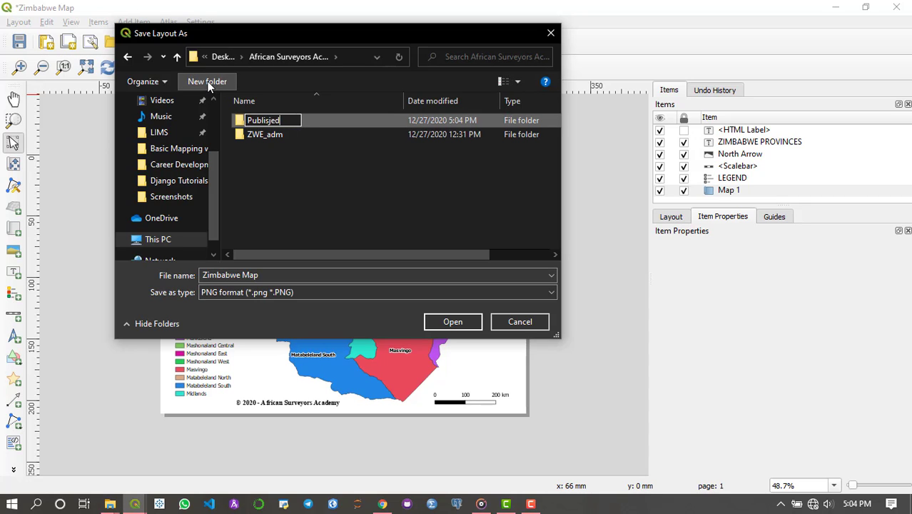
pyautogui.press('BackSpace')
pyautogui.press('BackSpace')
pyautogui.press('BackSpace')
pyautogui.write('shed M')
pyautogui.press('BackSpace')
pyautogui.press('BackSpace')
pyautogui.press('BackSpace')
pyautogui.press('BackSpace')
pyautogui.press('BackSpace')
pyautogui.press('BackSpace')
pyautogui.write('she')
pyautogui.press('BackSpace')
pyautogui.press('BackSpace')
pyautogui.press('BackSpace')
pyautogui.write('hed Maps')
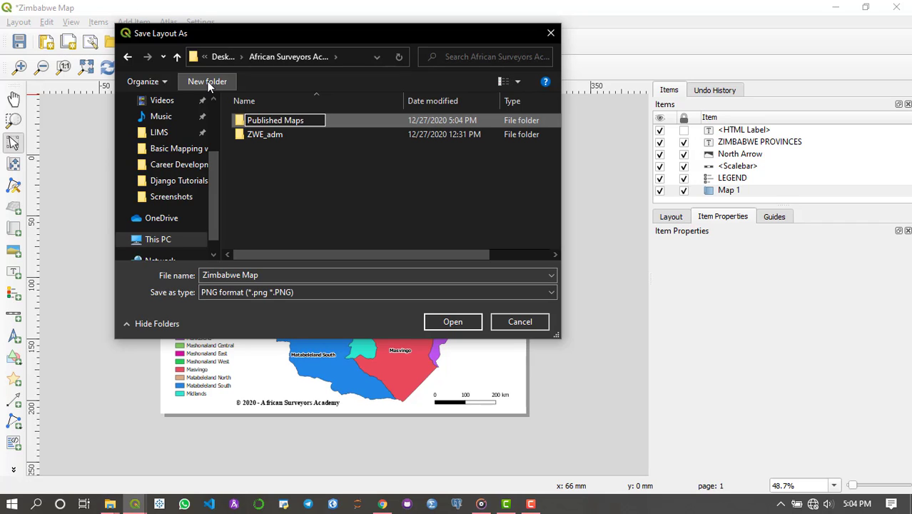
pyautogui.press('Return')
pyautogui.press('Return')
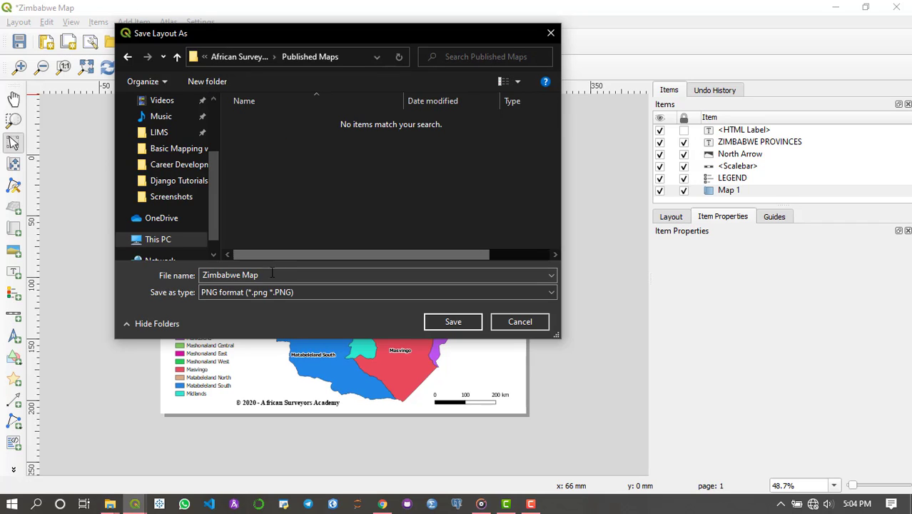
# Name the image "Zimbabwe Provincial Map", keep PNG format and complete the export
pyautogui.click(272, 275)
pyautogui.write('Ziam')
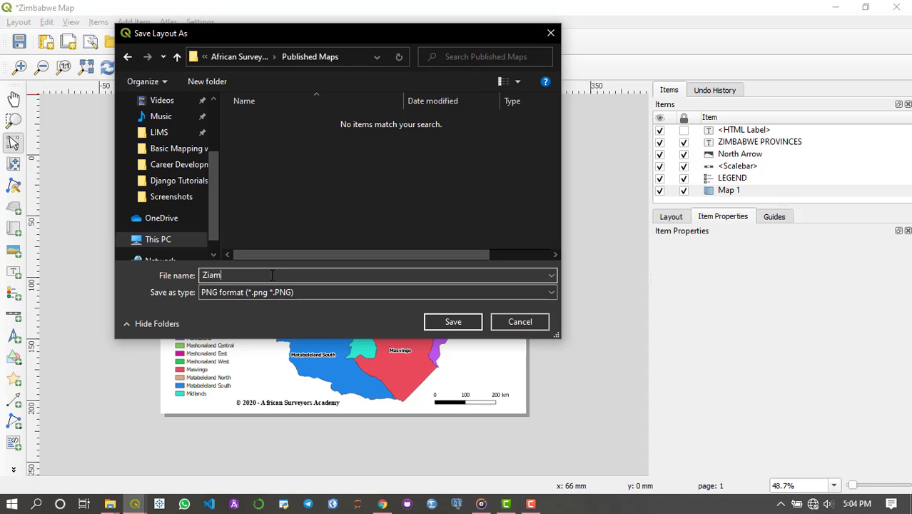
pyautogui.press('BackSpace')
pyautogui.press('BackSpace')
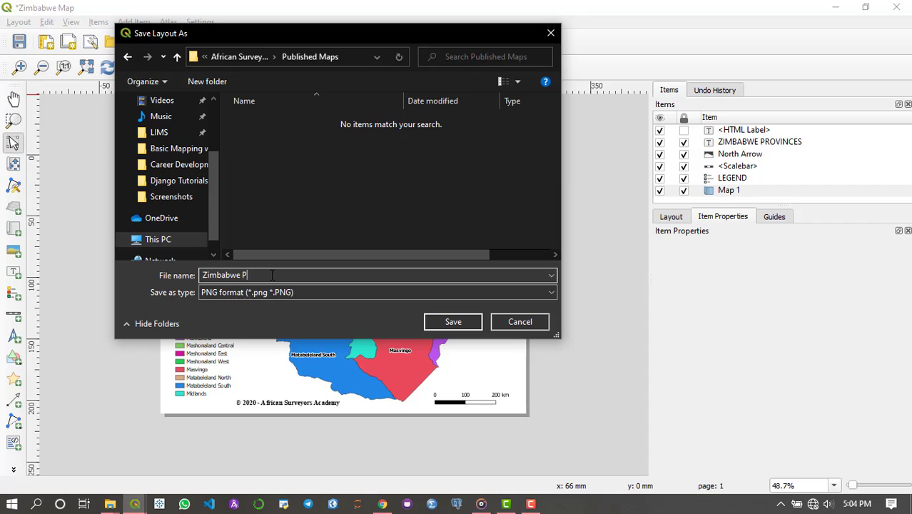
pyautogui.write('mbabwe Provincil')
pyautogui.click(430, 292)
pyautogui.click(285, 389)
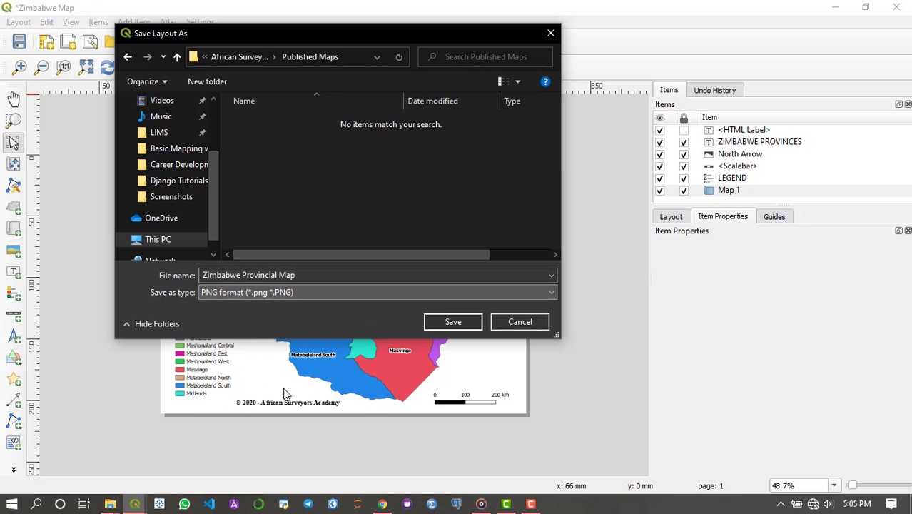
pyautogui.click(454, 320)
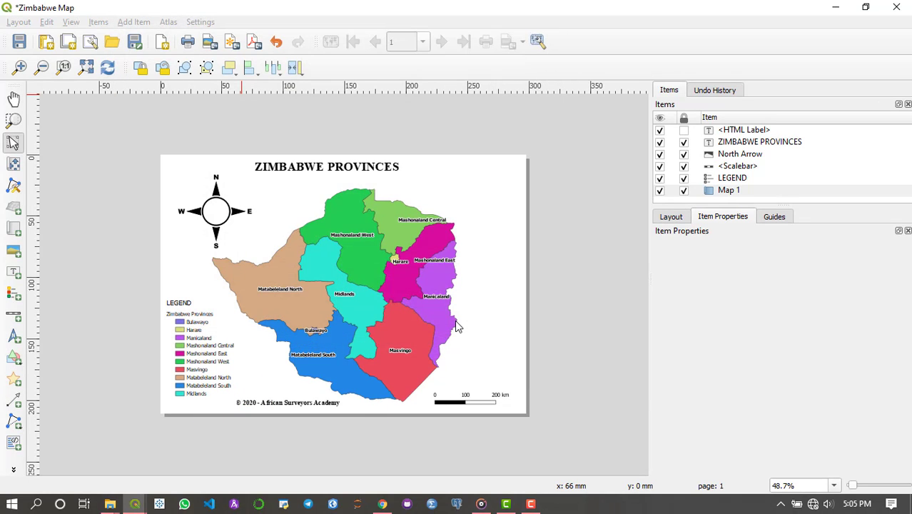
pyautogui.moveTo(404, 111); pyautogui.dragTo(354, 123)
pyautogui.click(438, 397)
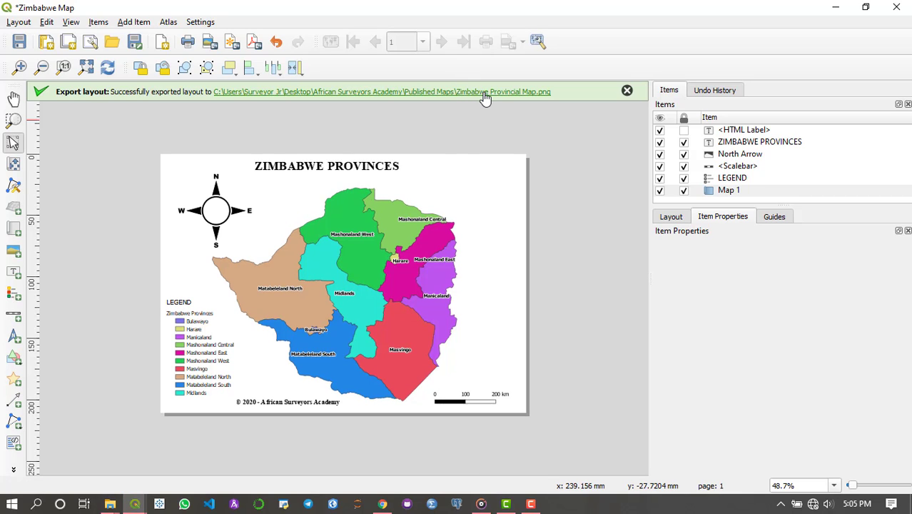
# Open the exported image's folder to check the PNG file, and minimise the folder window
pyautogui.click(485, 92)
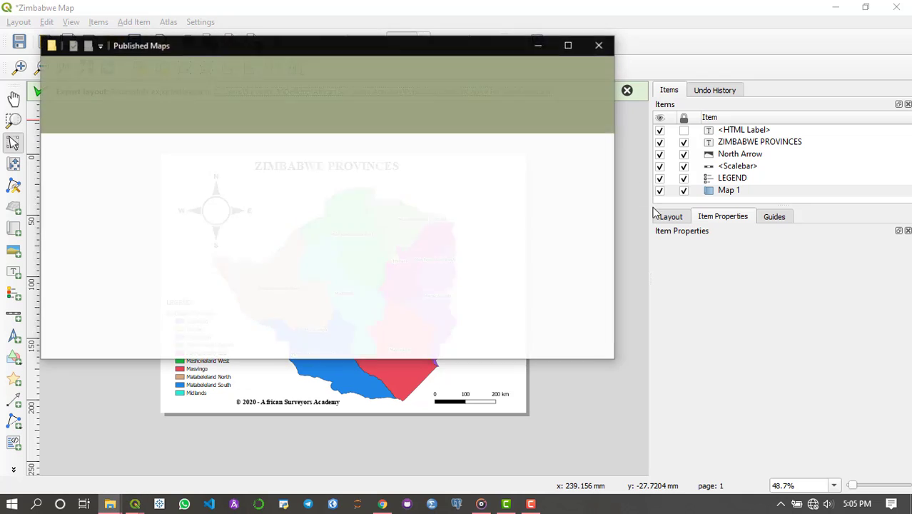
pyautogui.click(187, 227)
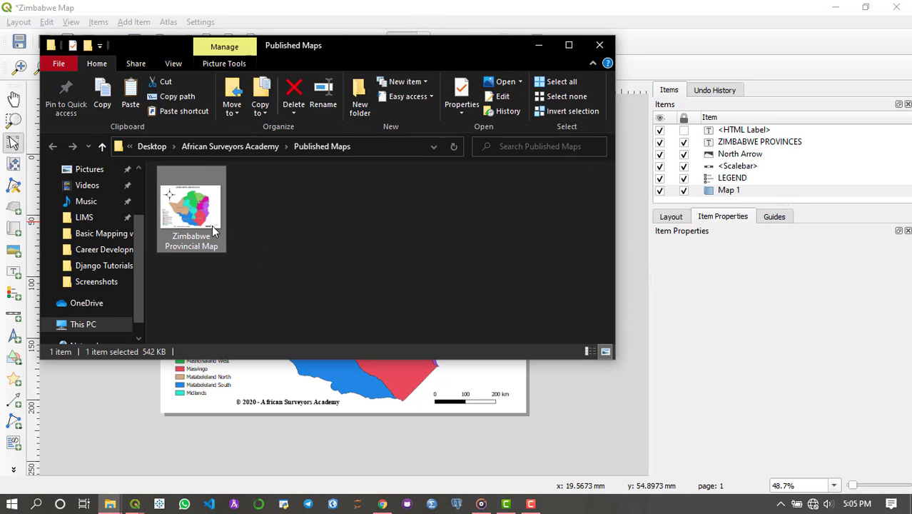
pyautogui.click(262, 228)
pyautogui.click(537, 44)
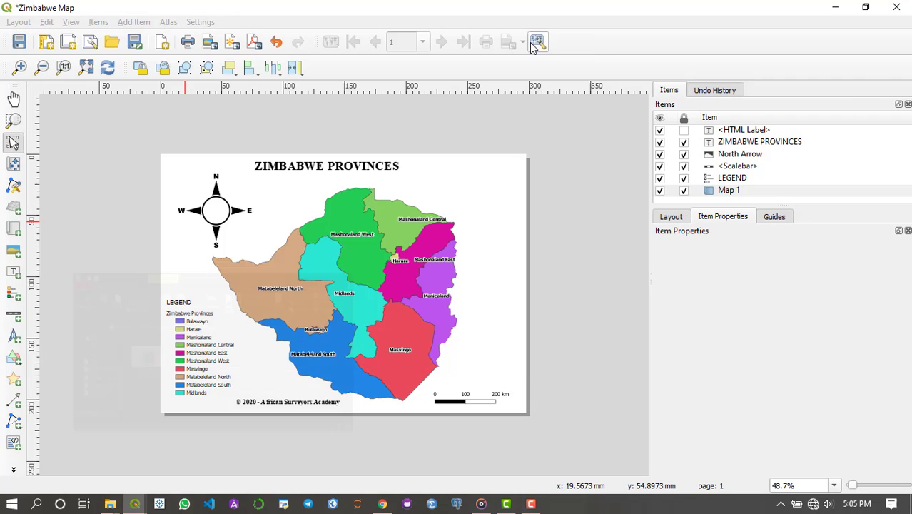
# Export the layout as a PDF named "Zimbabwe Provincial Map" in Published Maps, keeping the given PDF export options
pyautogui.click(20, 22)
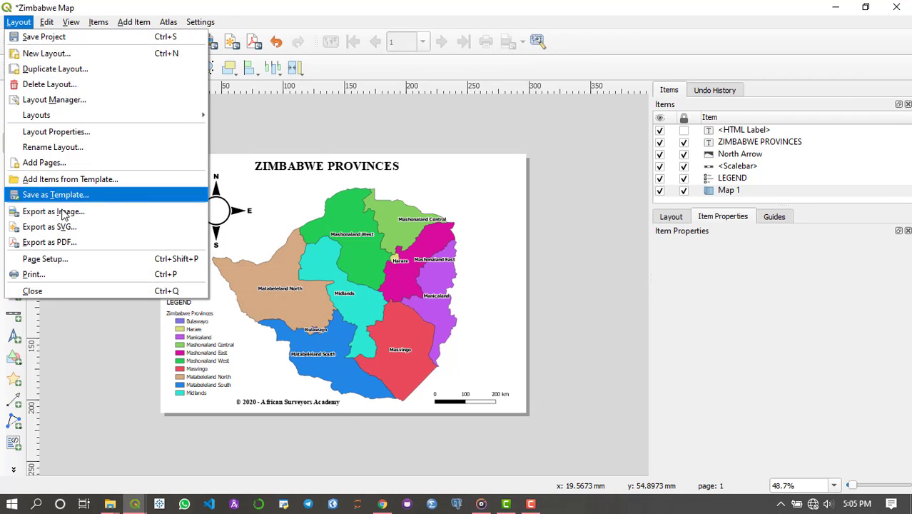
pyautogui.click(66, 242)
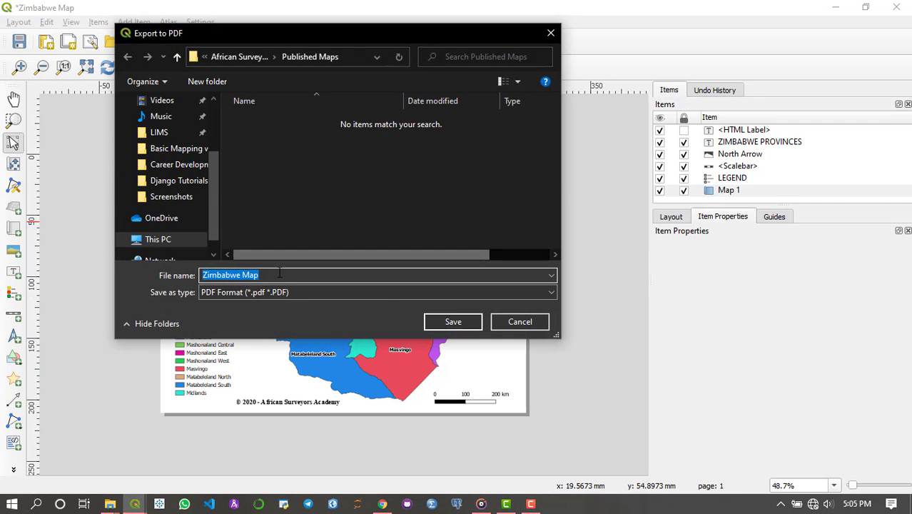
pyautogui.write('Zi')
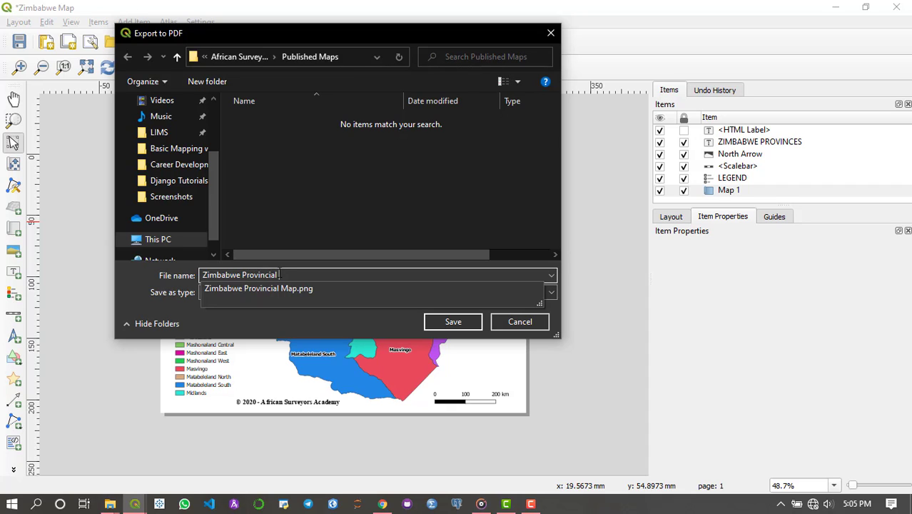
pyautogui.click(344, 248)
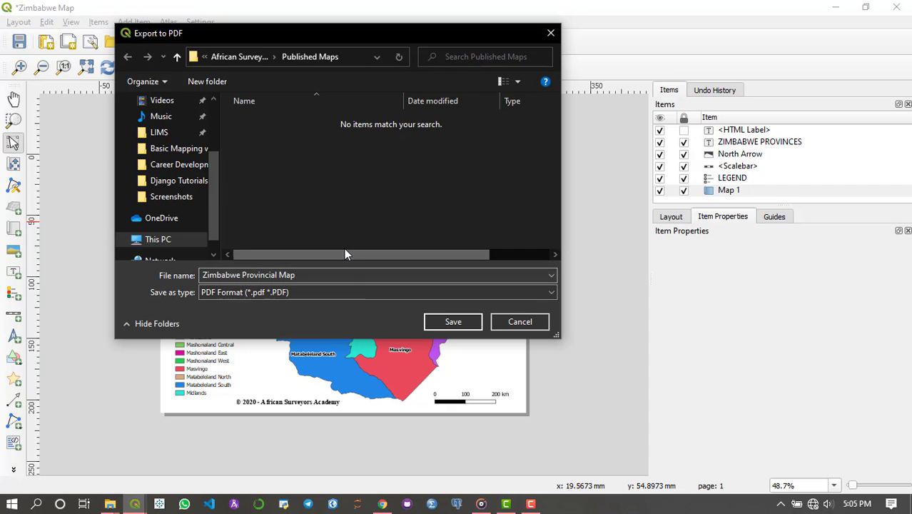
pyautogui.click(459, 293)
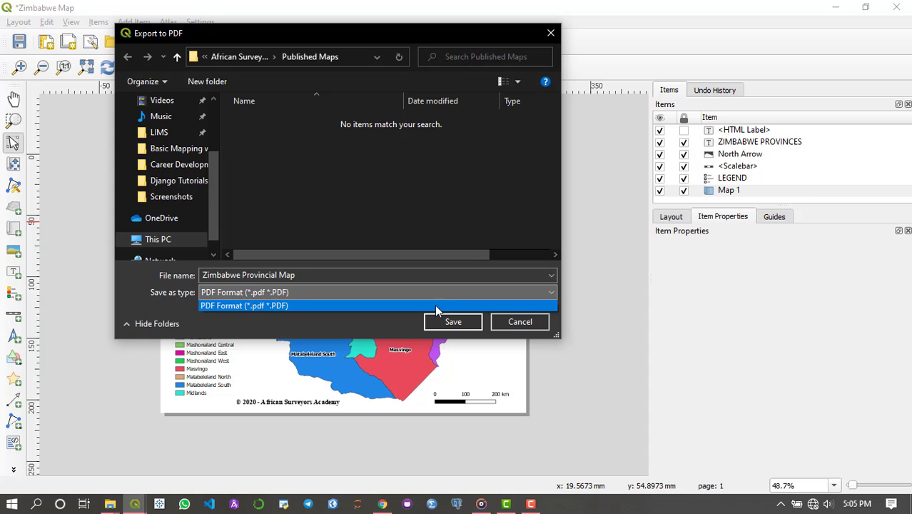
pyautogui.click(437, 306)
pyautogui.click(453, 321)
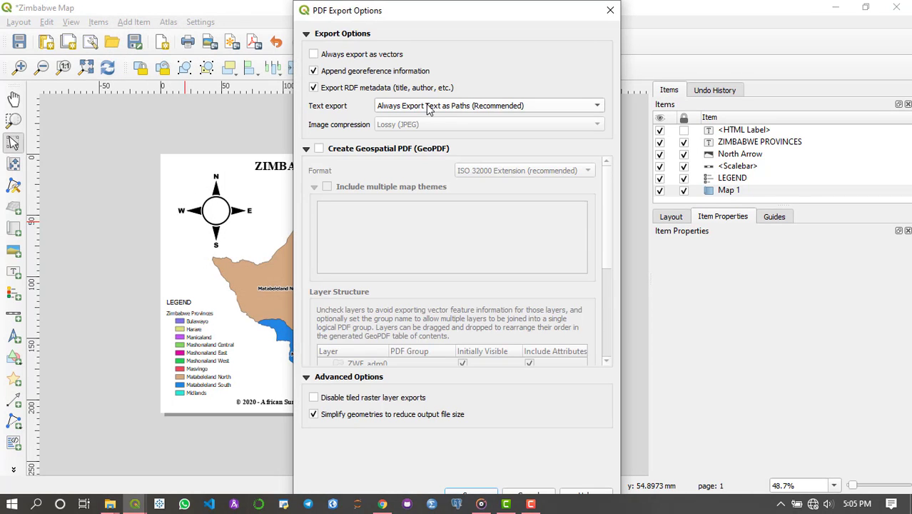
pyautogui.moveTo(466, 14); pyautogui.dragTo(424, 14)
pyautogui.click(428, 494)
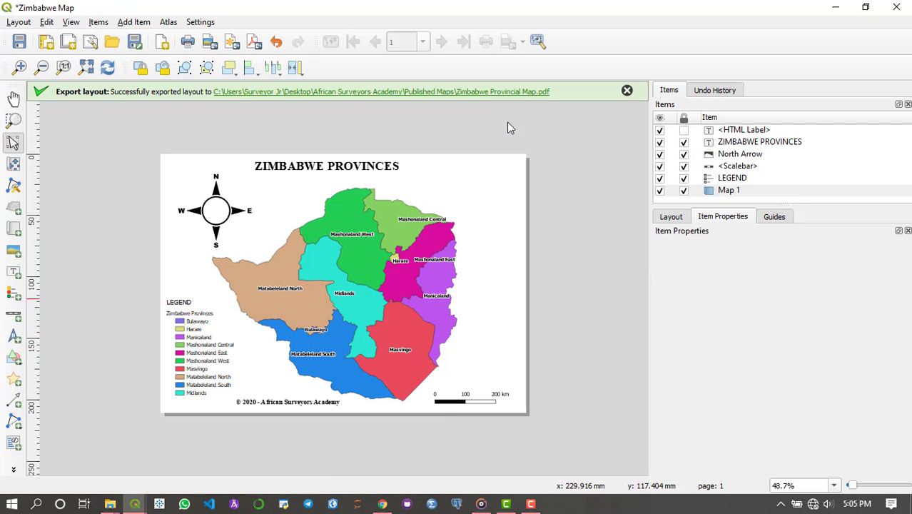
# Open the exported PDF's folder in a maximised window and open the PDF with Adobe Reader
pyautogui.click(521, 92)
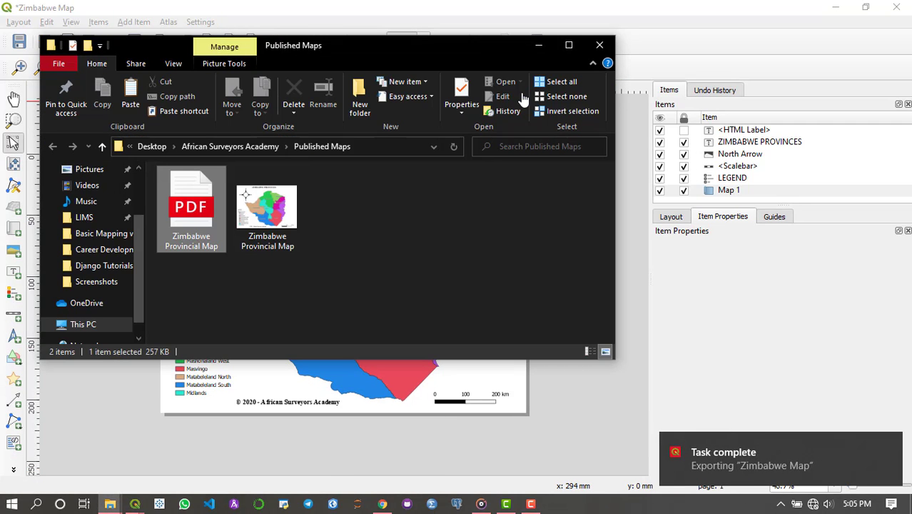
pyautogui.click(569, 45)
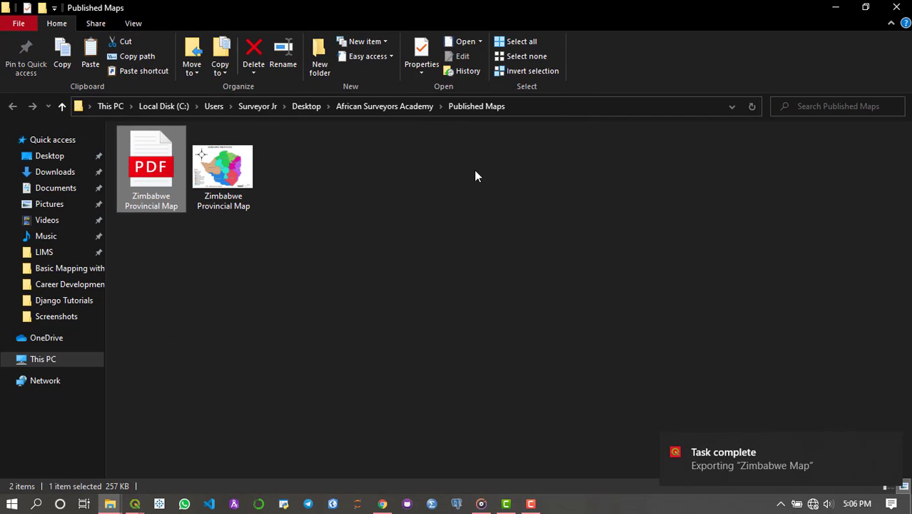
pyautogui.click(384, 299)
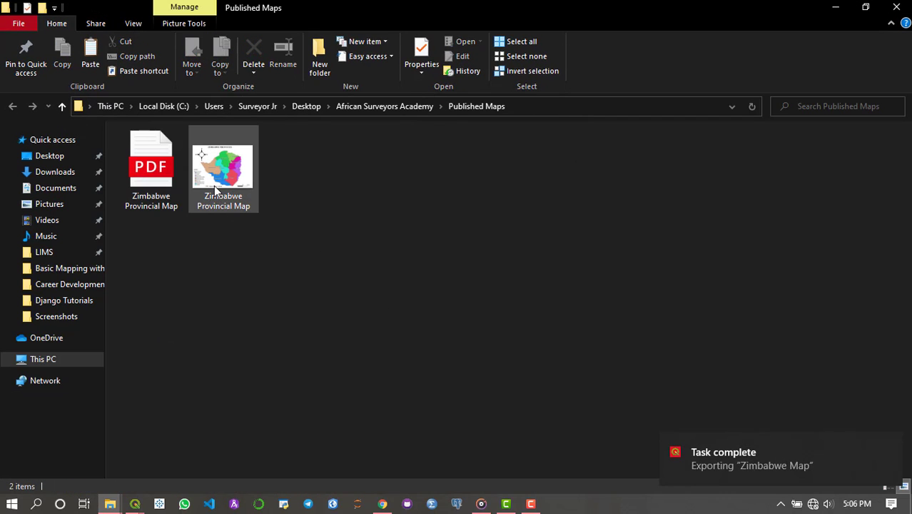
pyautogui.click(157, 189)
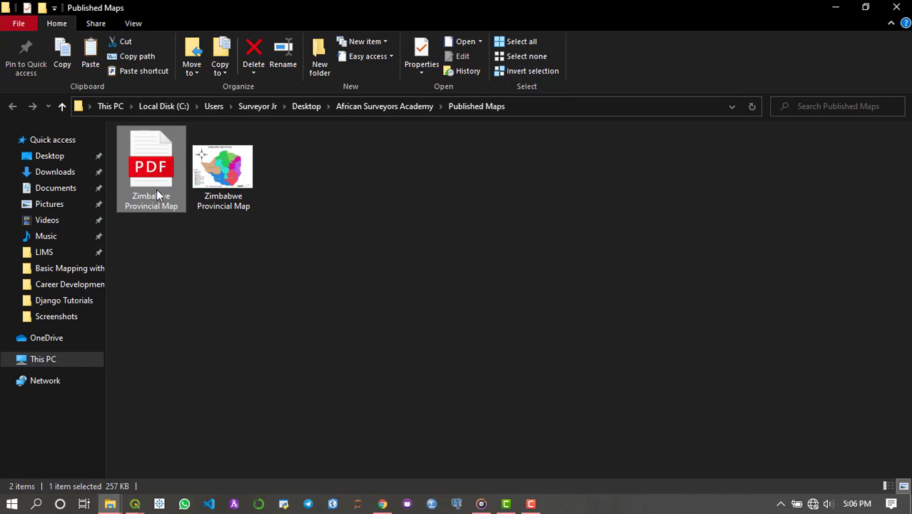
pyautogui.rightClick(157, 190)
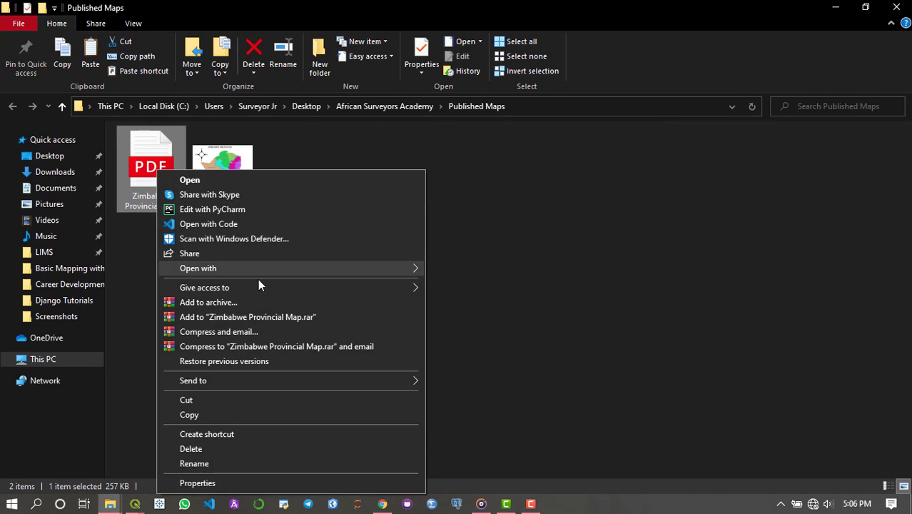
pyautogui.moveTo(380, 267)
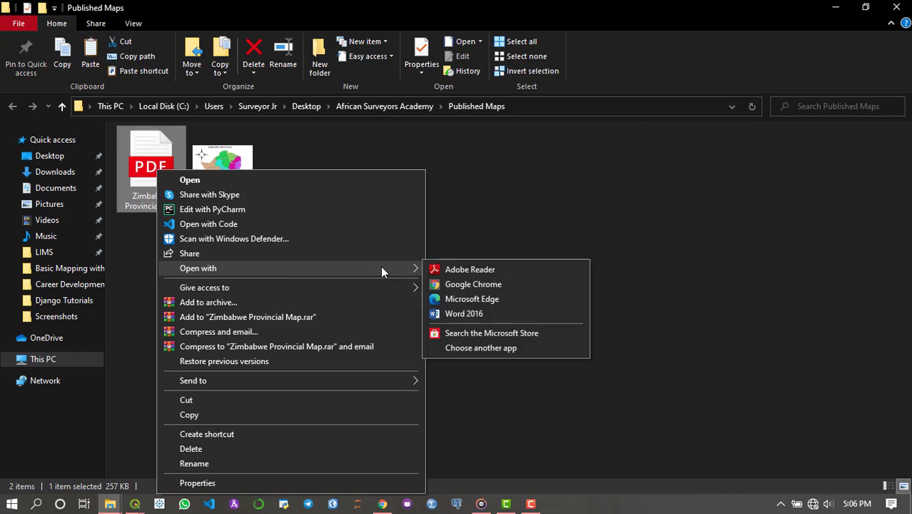
pyautogui.click(452, 270)
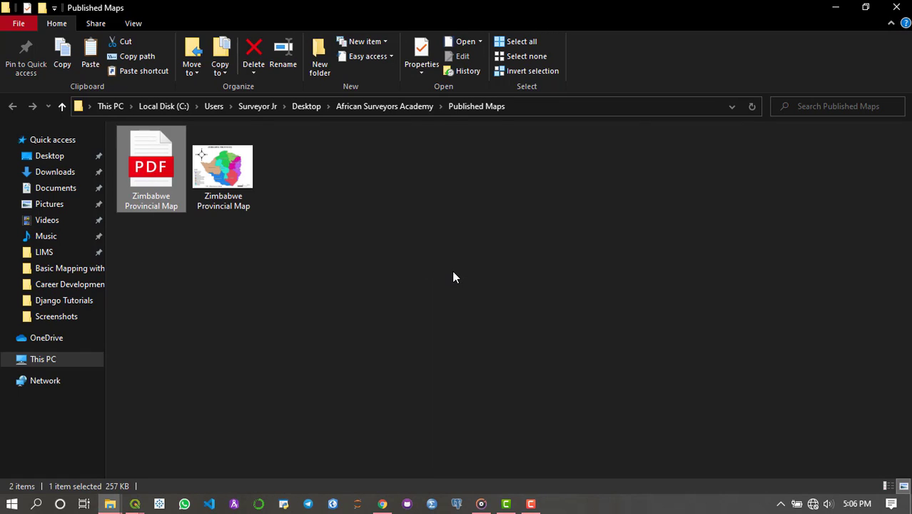